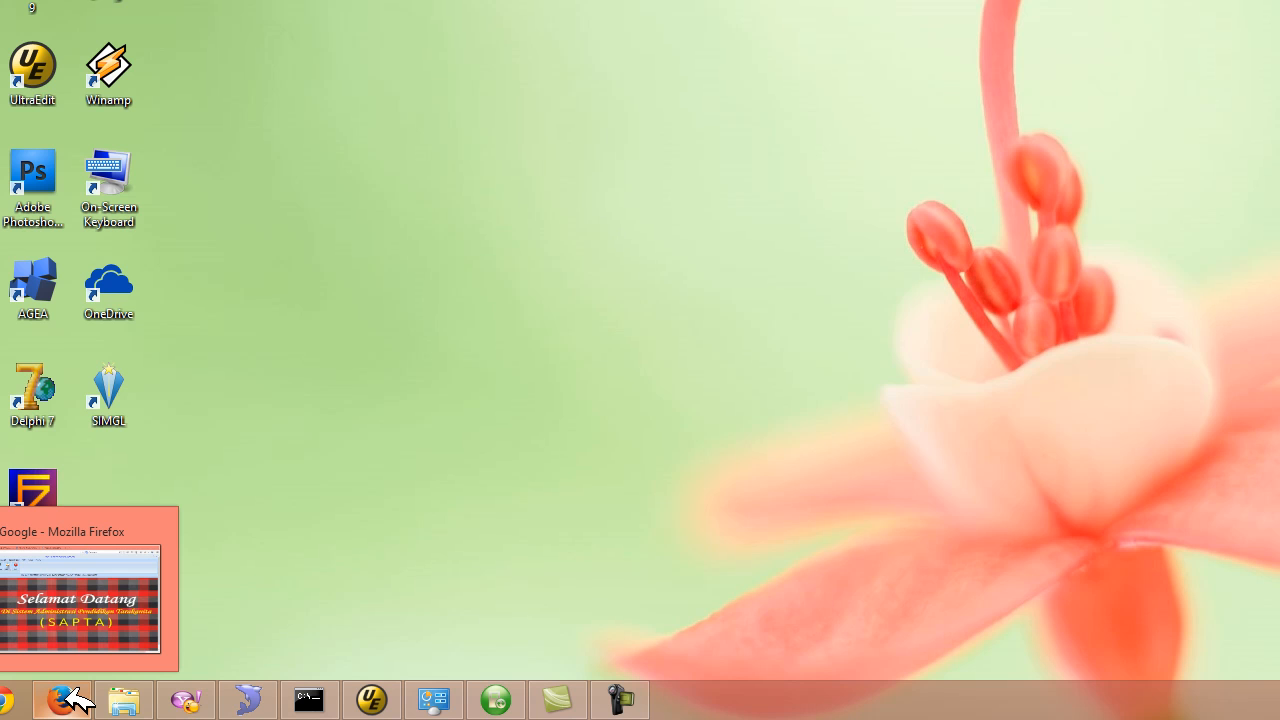
- Open Firefox and go to the SAPTA site at sapta.tarakanita.or.id through the address bar
{"action": "left_click", "coordinate": [68, 698]}
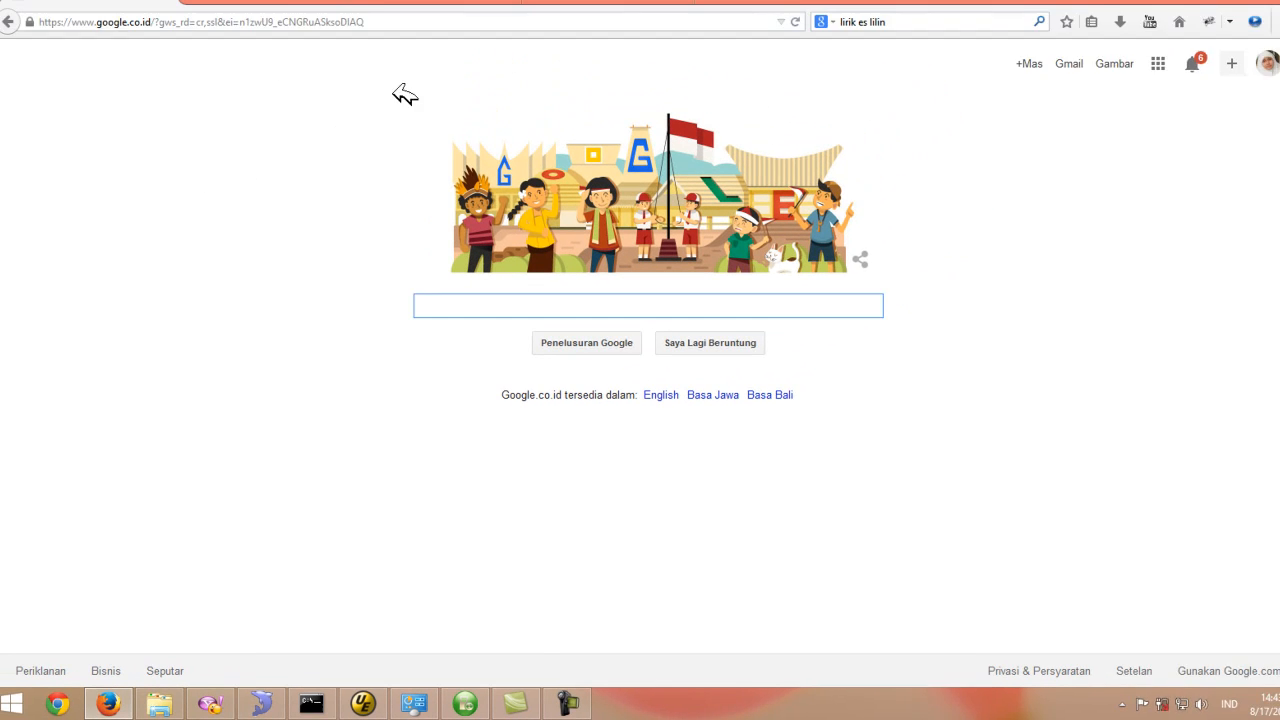
{"action": "left_click", "coordinate": [402, 21]}
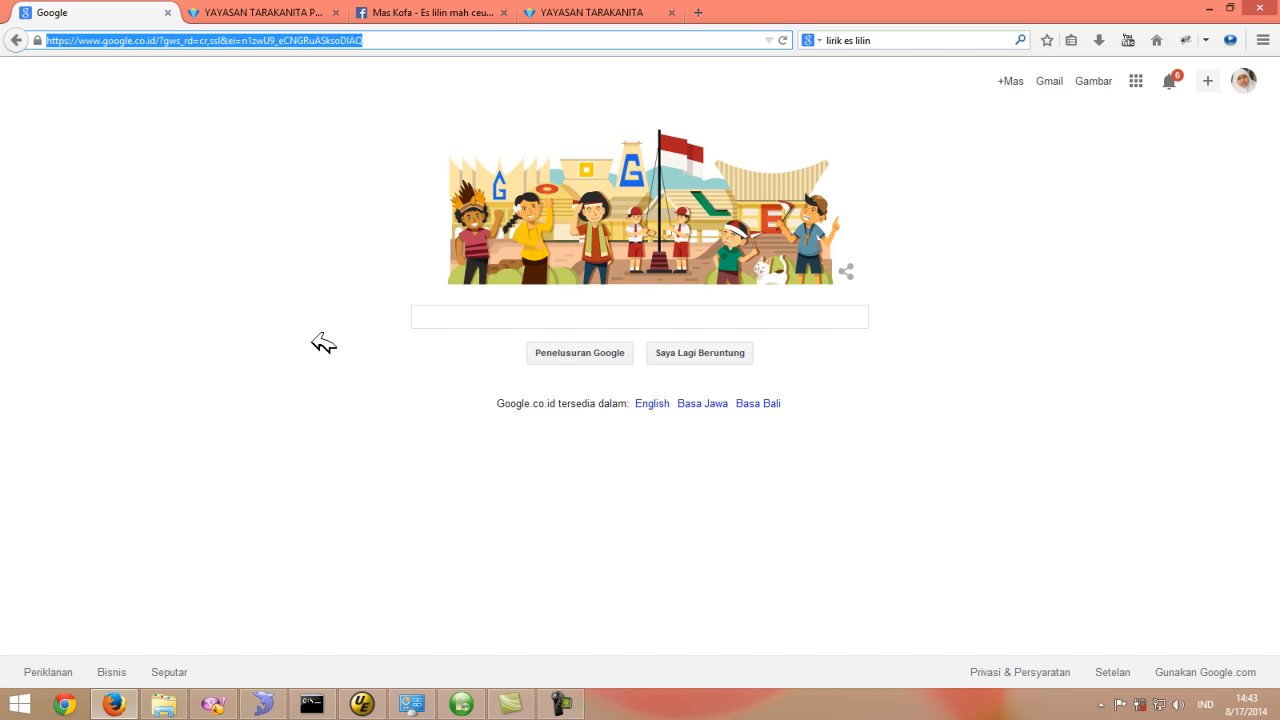
{"action": "type", "text": "sa"}
{"action": "key", "text": "Return"}
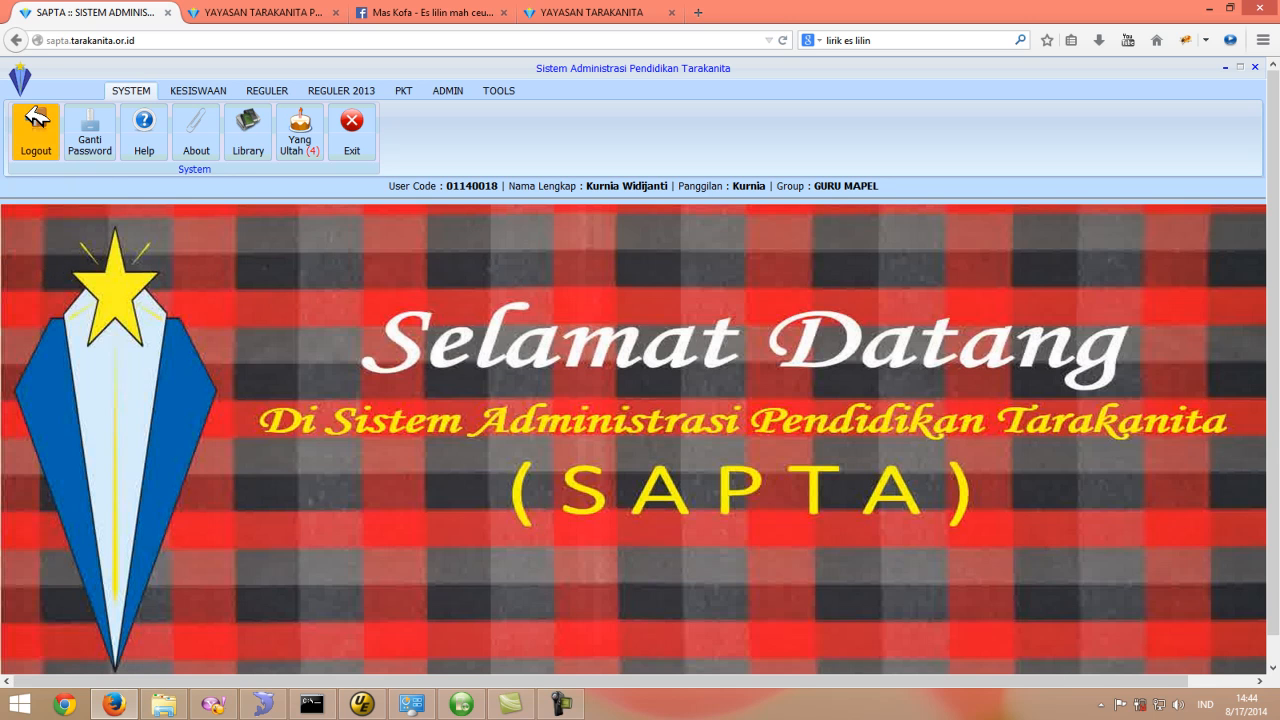
- Log out of the current SAPTA session and open the Login form
{"action": "left_click", "coordinate": [36, 128]}
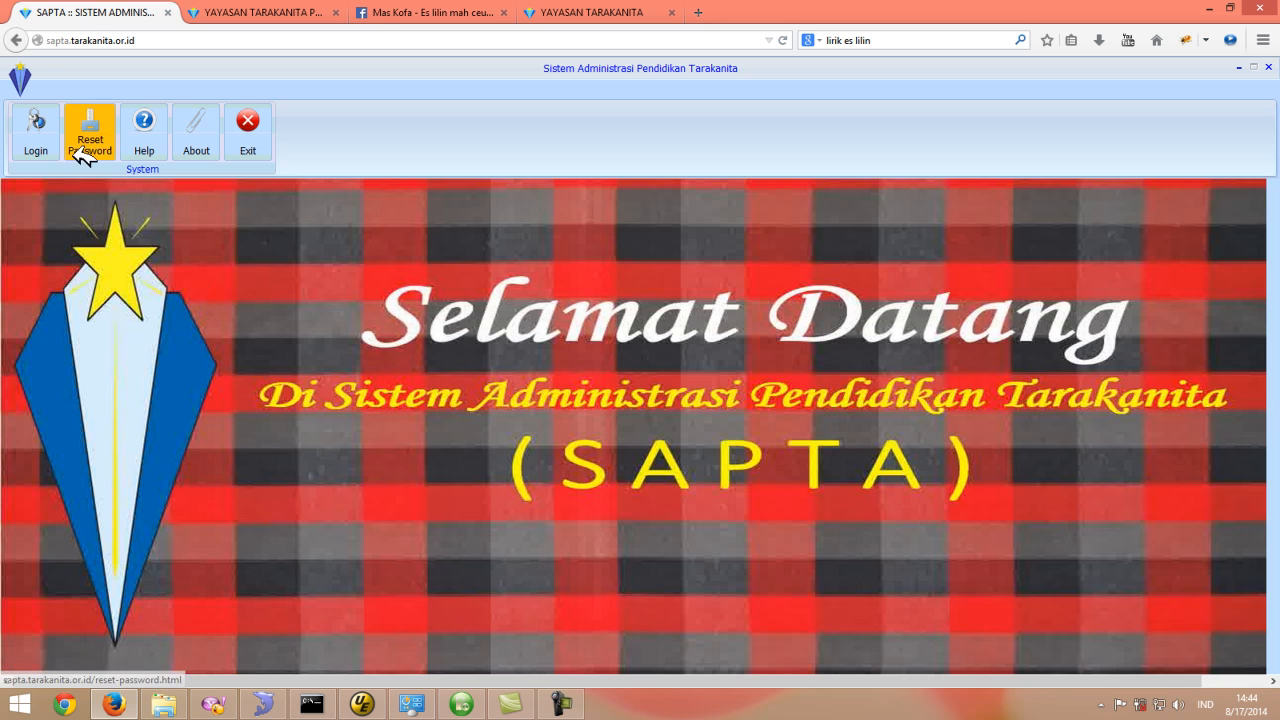
{"action": "left_click", "coordinate": [38, 122]}
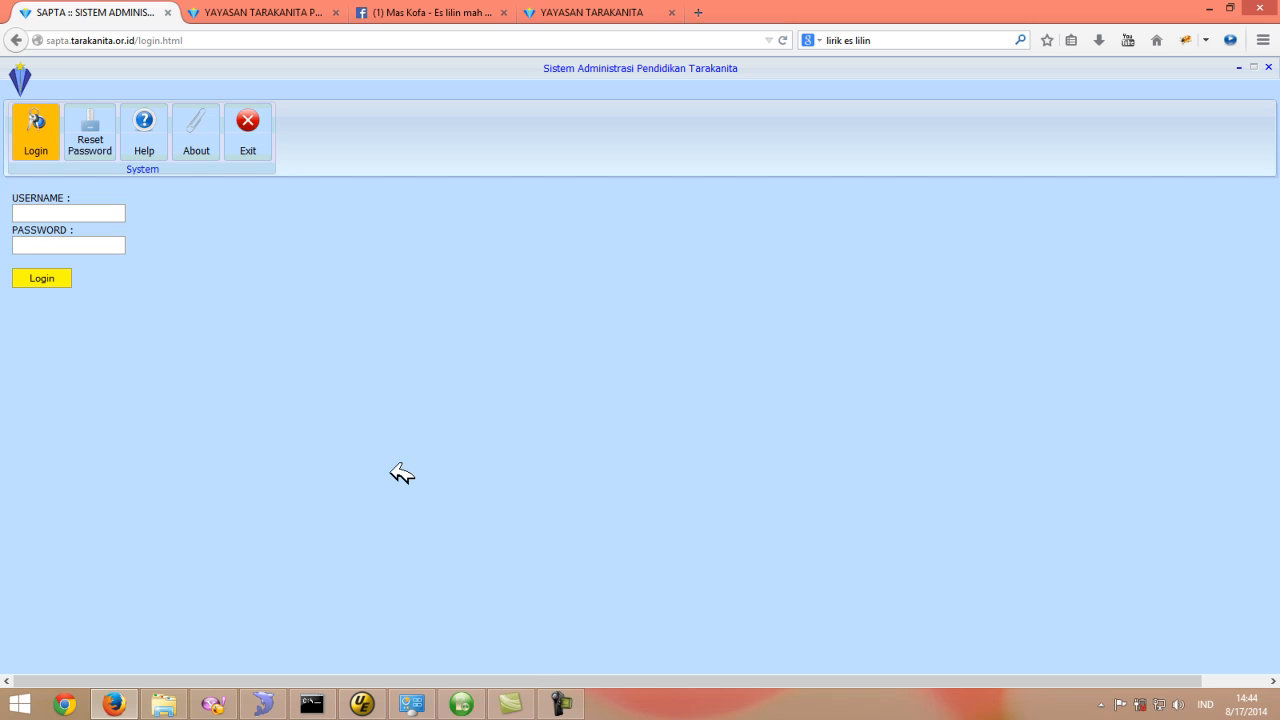
- Enter the user code as USERNAME, choosing it from the suggestions, and select the filled-in PASSWORD field
{"action": "type", "text": "01"}
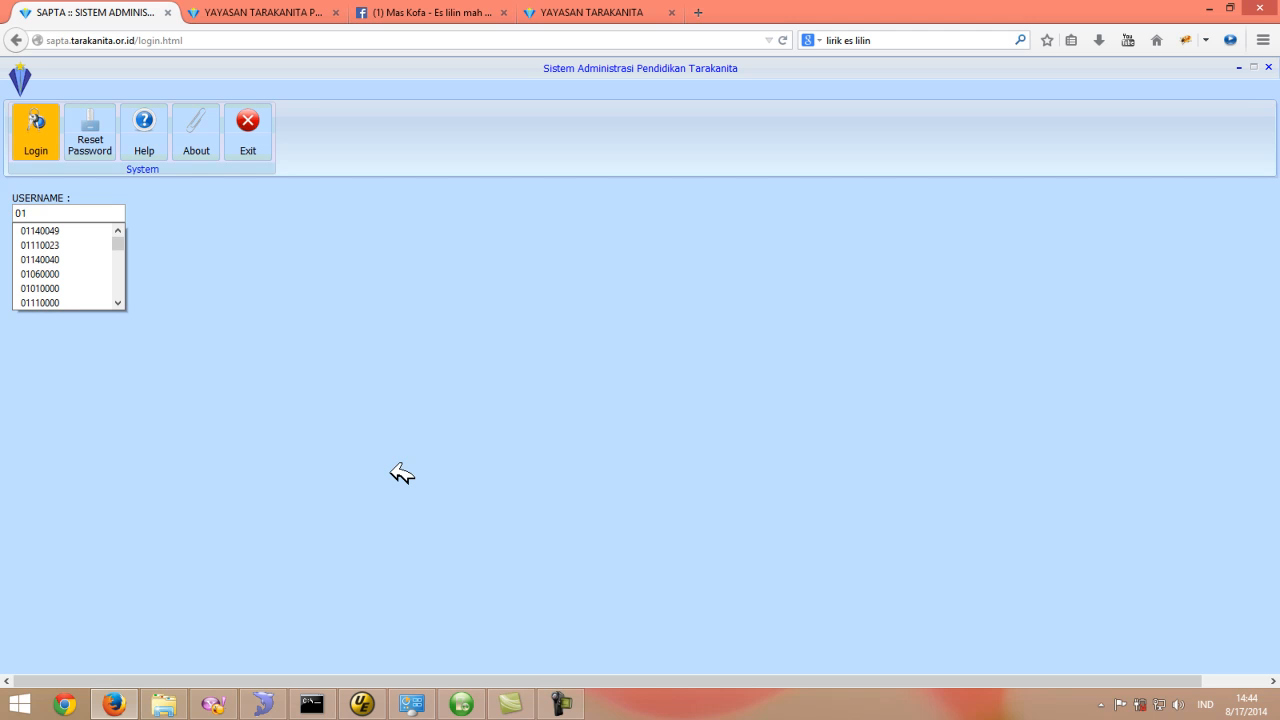
{"action": "type", "text": "14"}
{"action": "type", "text": "0018"}
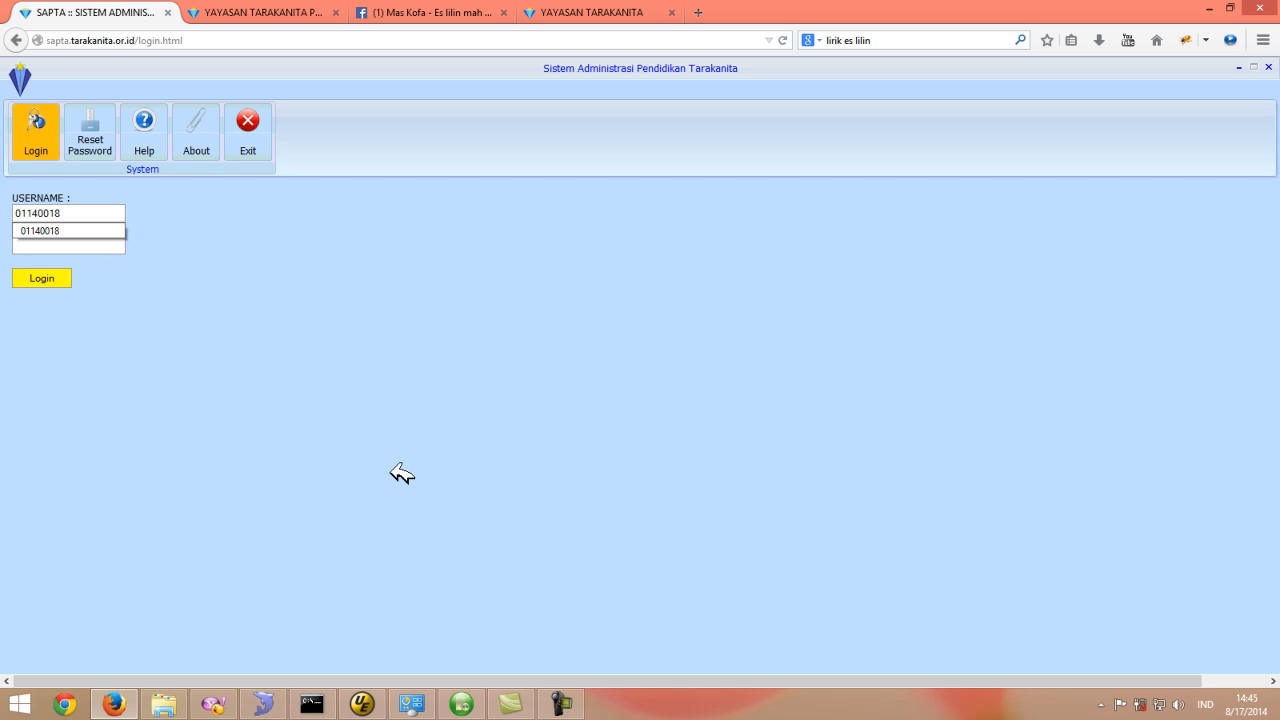
{"action": "left_click", "coordinate": [65, 230]}
{"action": "double_click", "coordinate": [94, 244]}
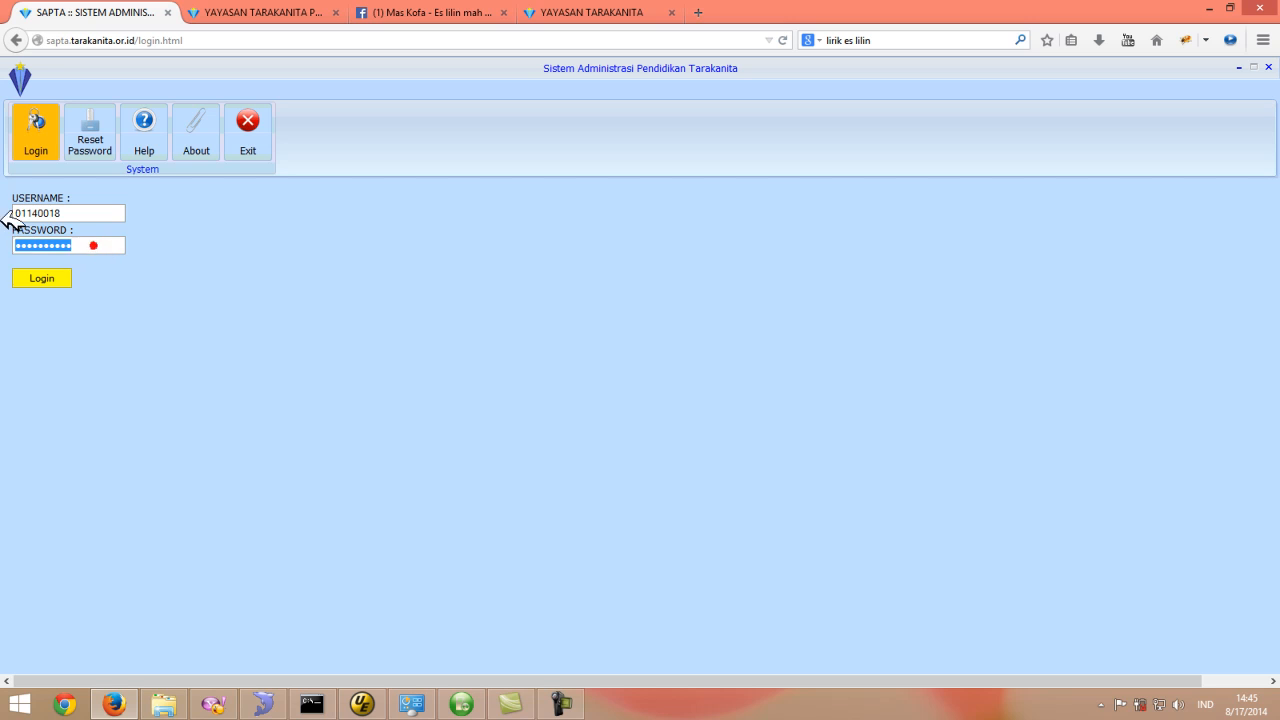
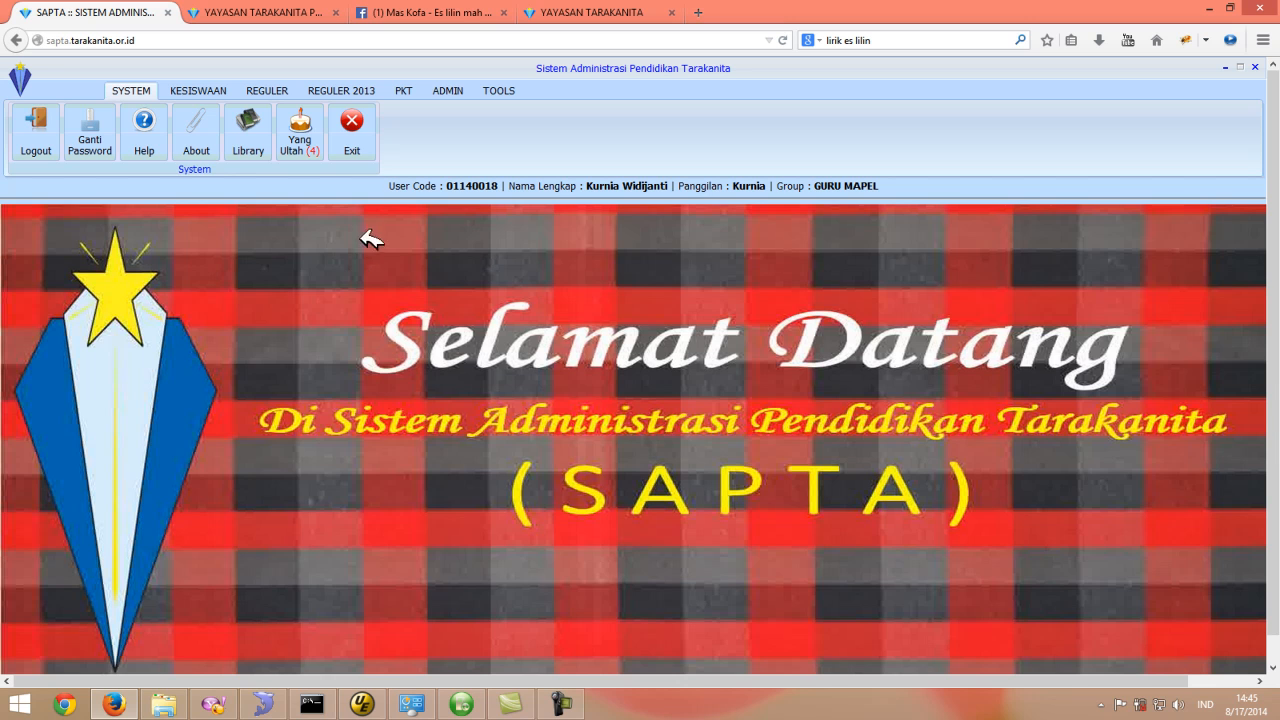
- Open the Soal UH page under REGULER 2013 and display the tree for semester GASAL -- 2014/2015, Ilmu Pengetahuan Alam :: Kelas VIII
{"action": "left_click", "coordinate": [357, 92]}
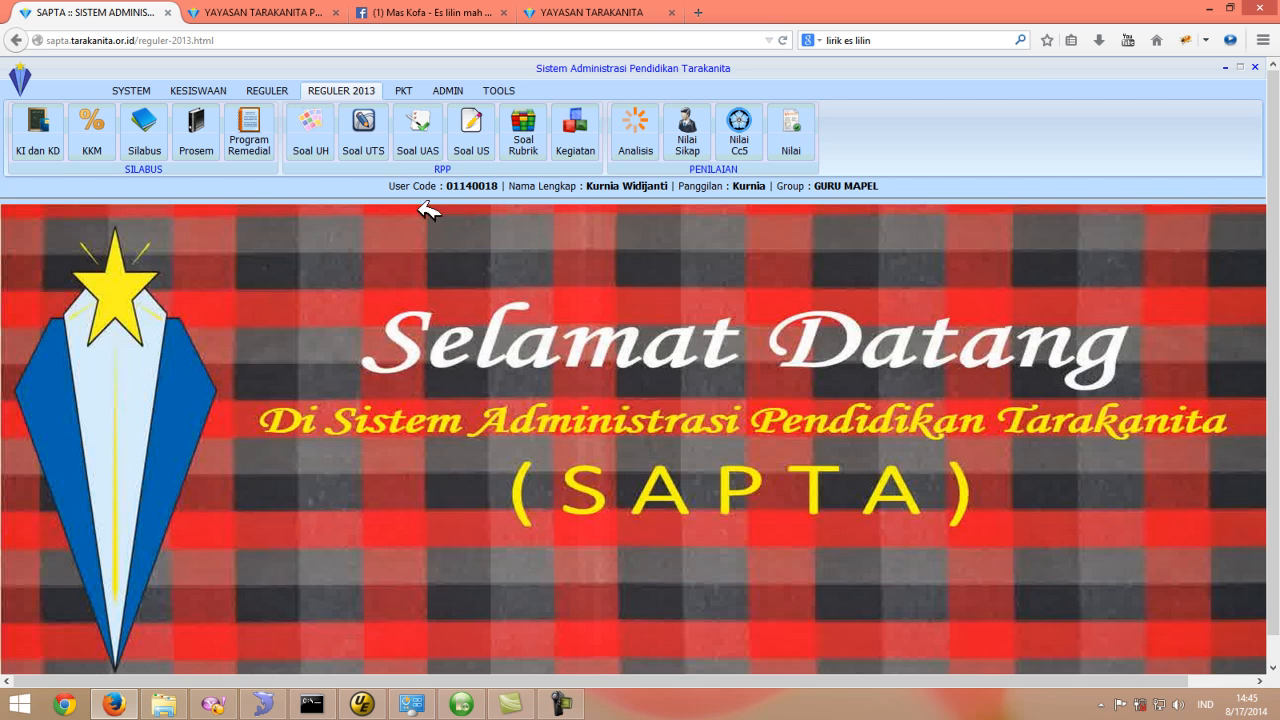
{"action": "left_click", "coordinate": [318, 105]}
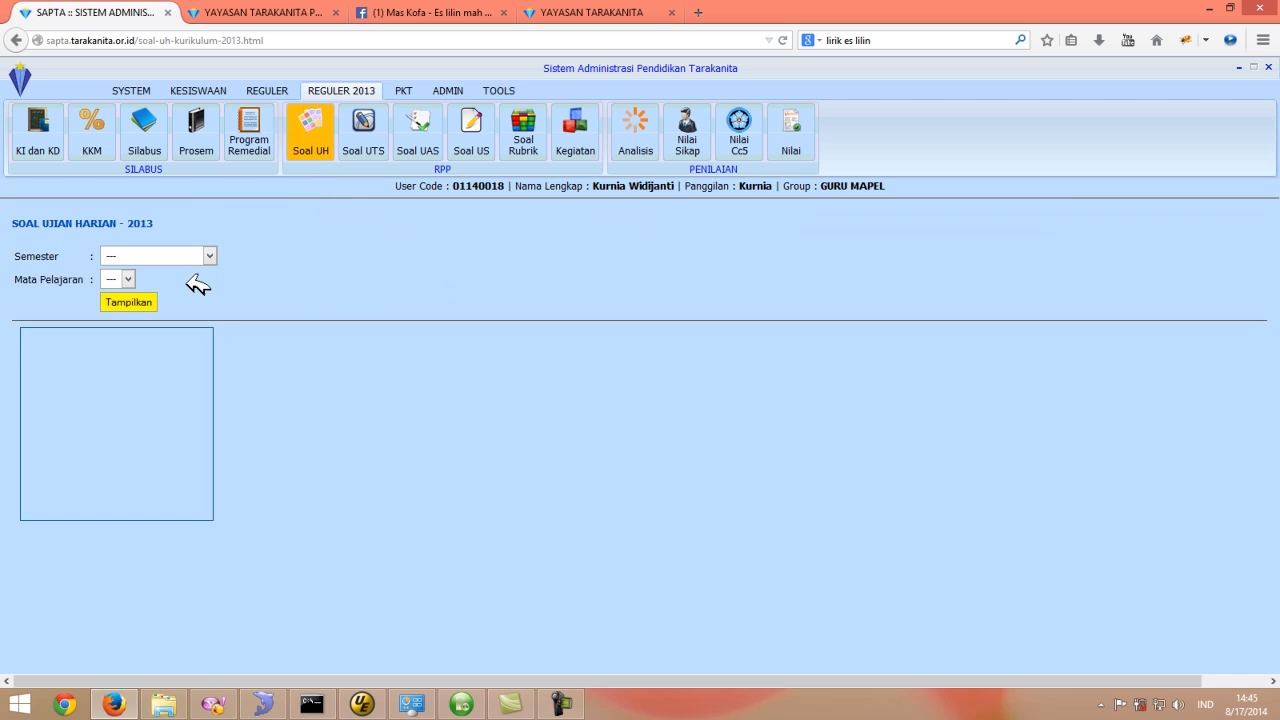
{"action": "left_click", "coordinate": [206, 254]}
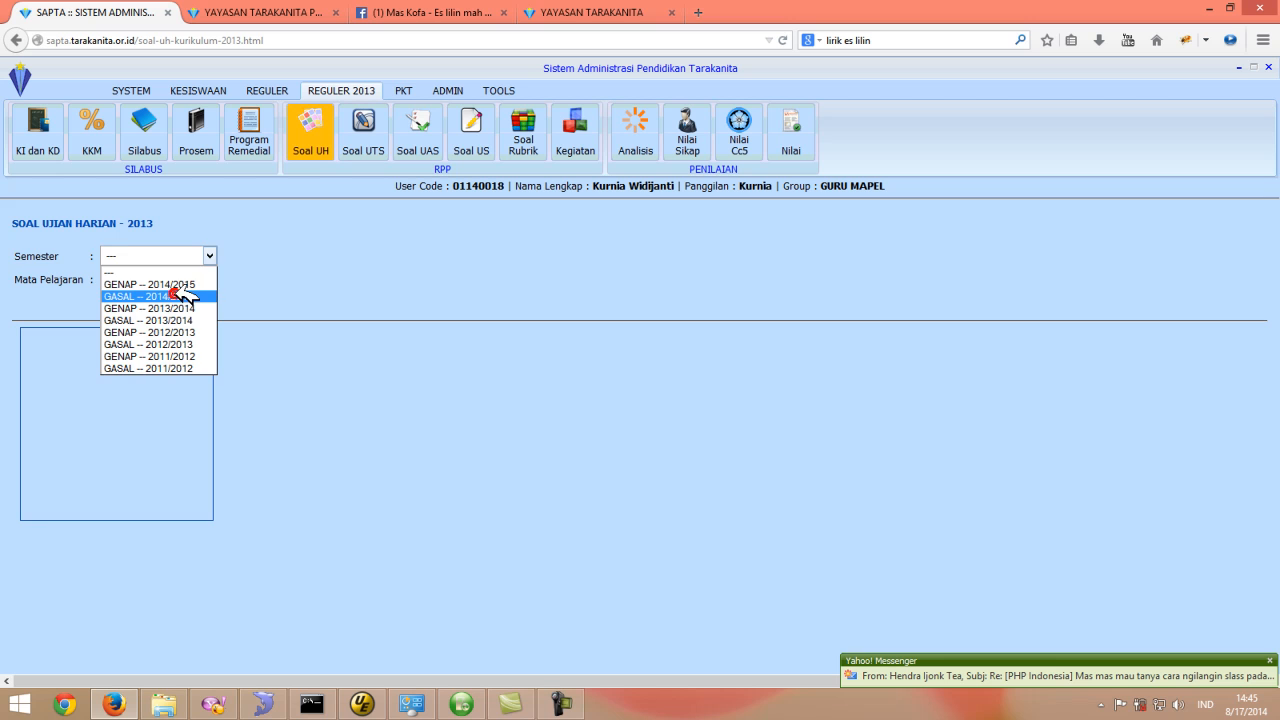
{"action": "left_click", "coordinate": [177, 294]}
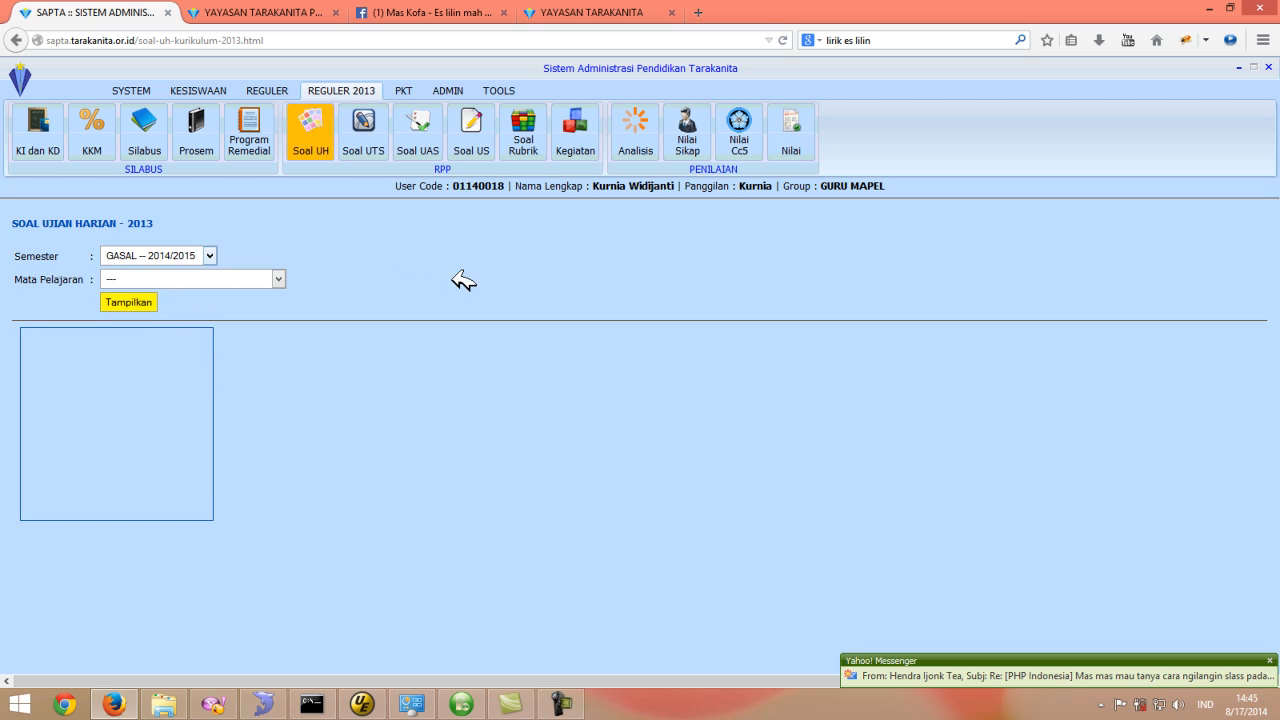
{"action": "left_click", "coordinate": [272, 280]}
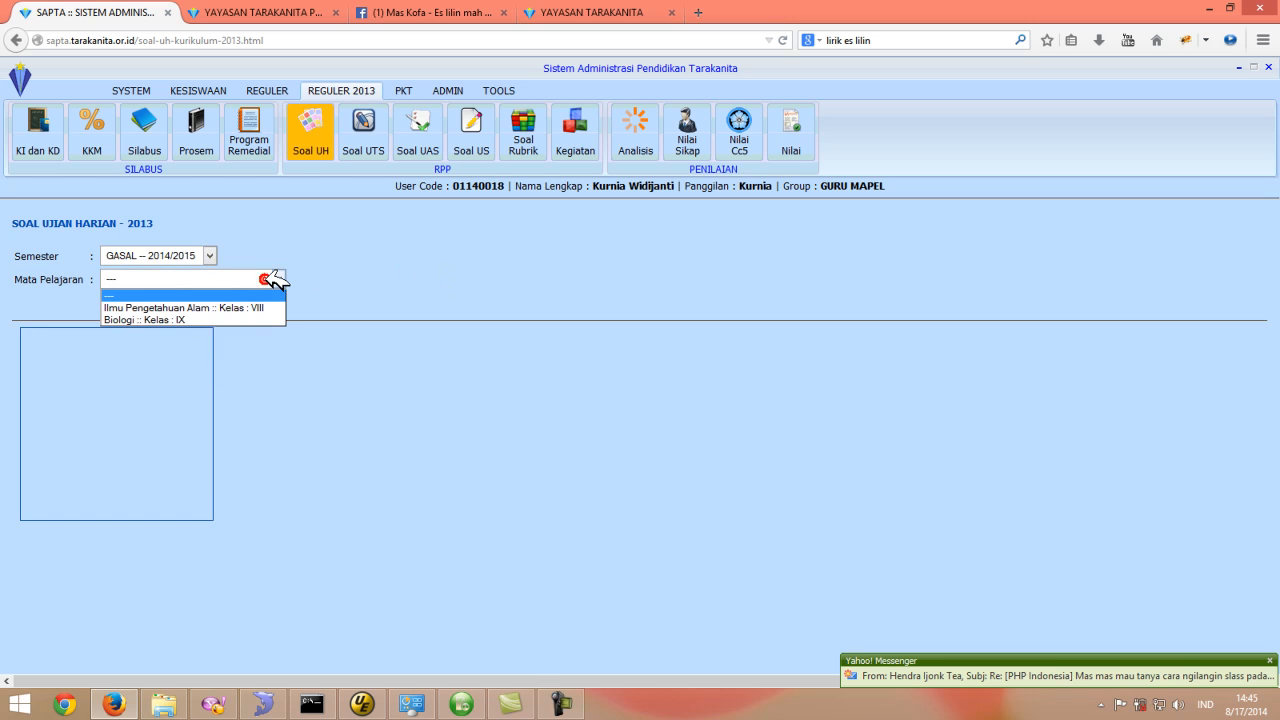
{"action": "left_click", "coordinate": [227, 306]}
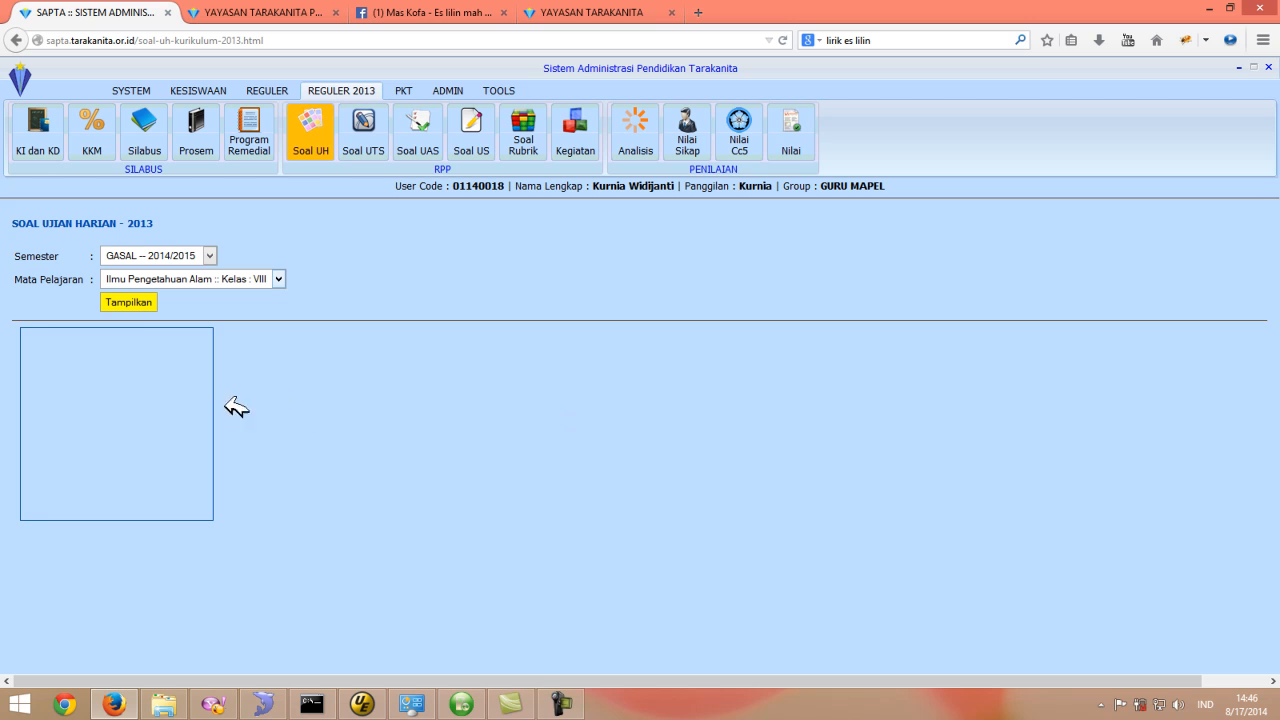
{"action": "left_click", "coordinate": [143, 298]}
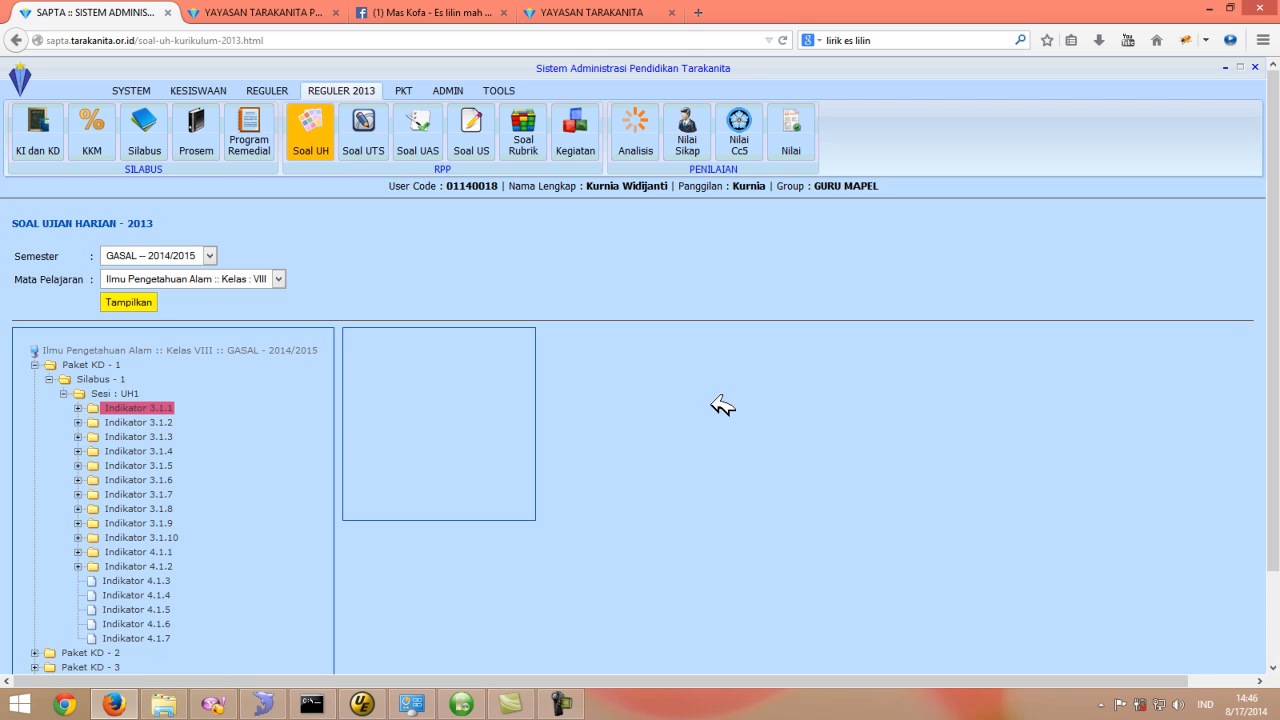
- Collapse and re-expand the Paket KD - 1 and Silabus - 1 branches of the question tree
{"action": "scroll", "coordinate": [829, 434], "scroll_direction": "down", "scroll_amount": 1}
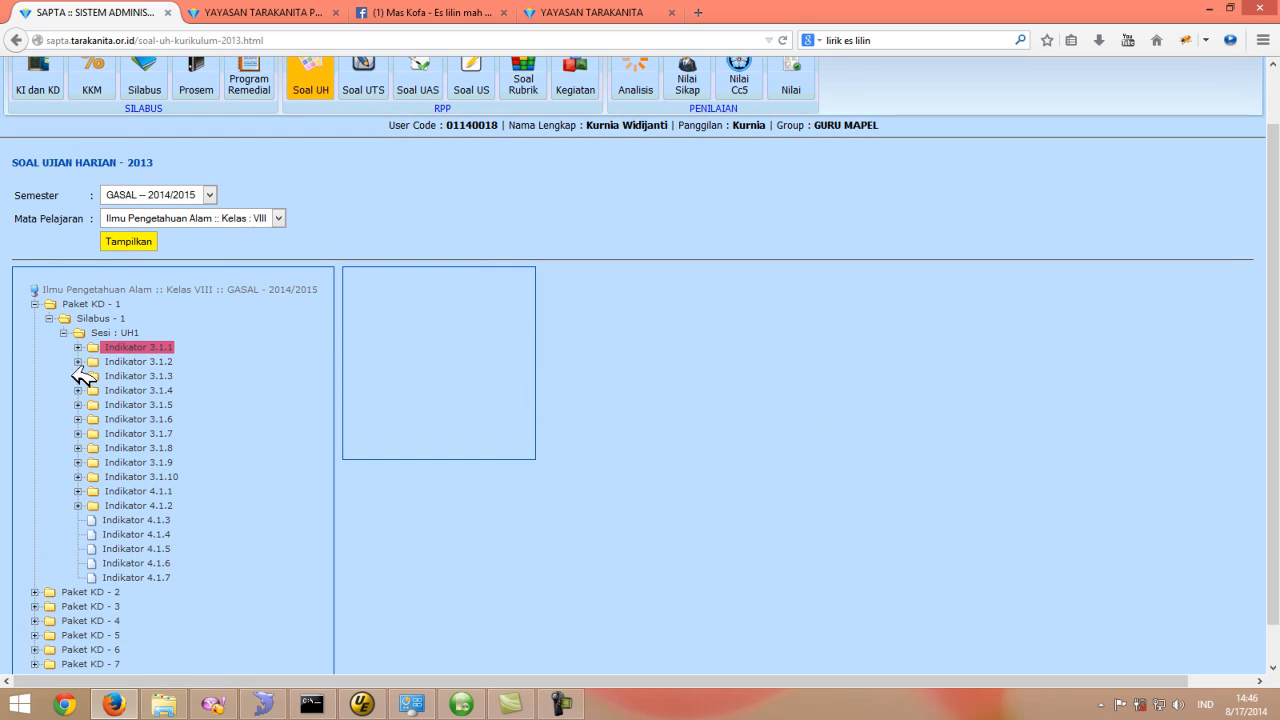
{"action": "left_click", "coordinate": [56, 318]}
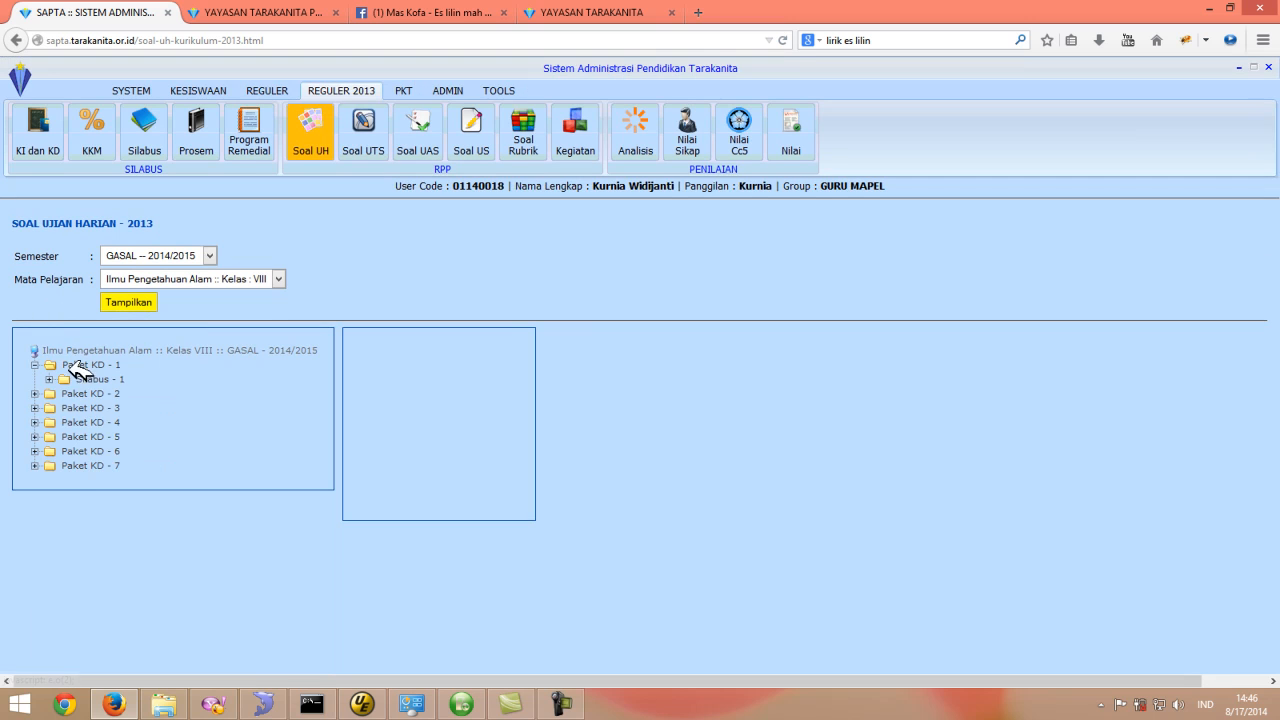
{"action": "left_click", "coordinate": [34, 365]}
{"action": "left_click", "coordinate": [34, 365]}
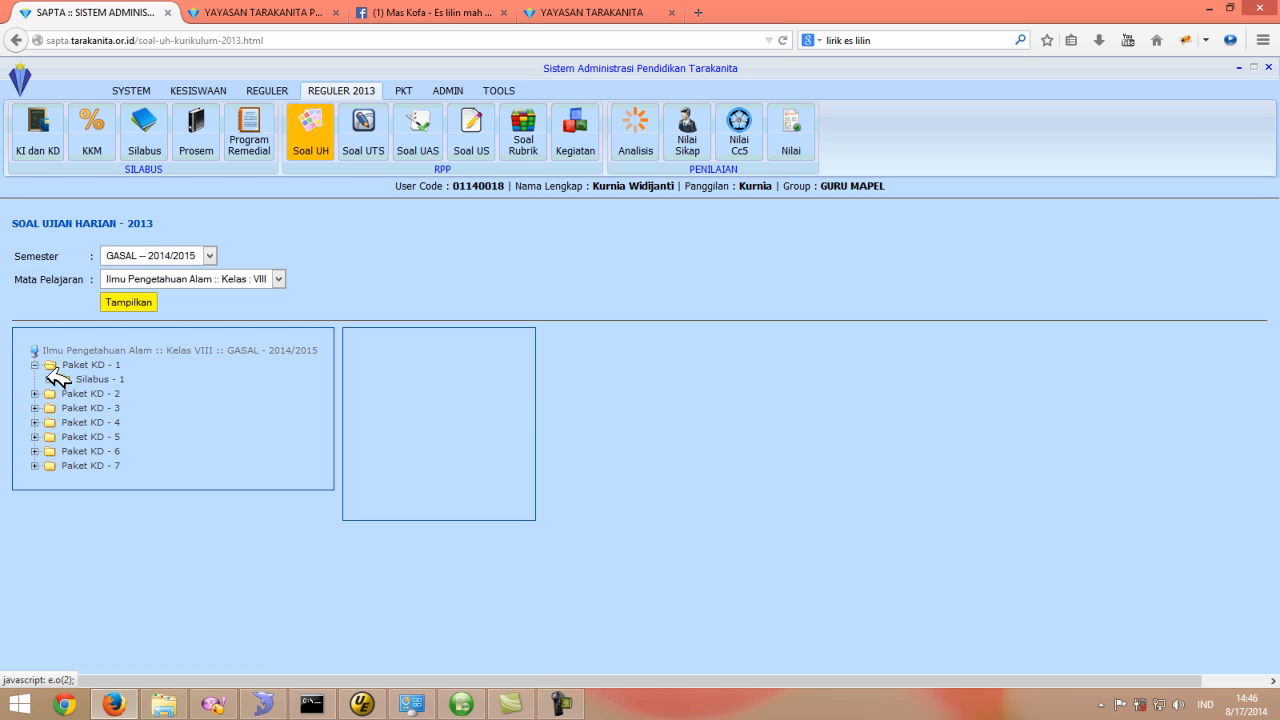
{"action": "left_click", "coordinate": [56, 374]}
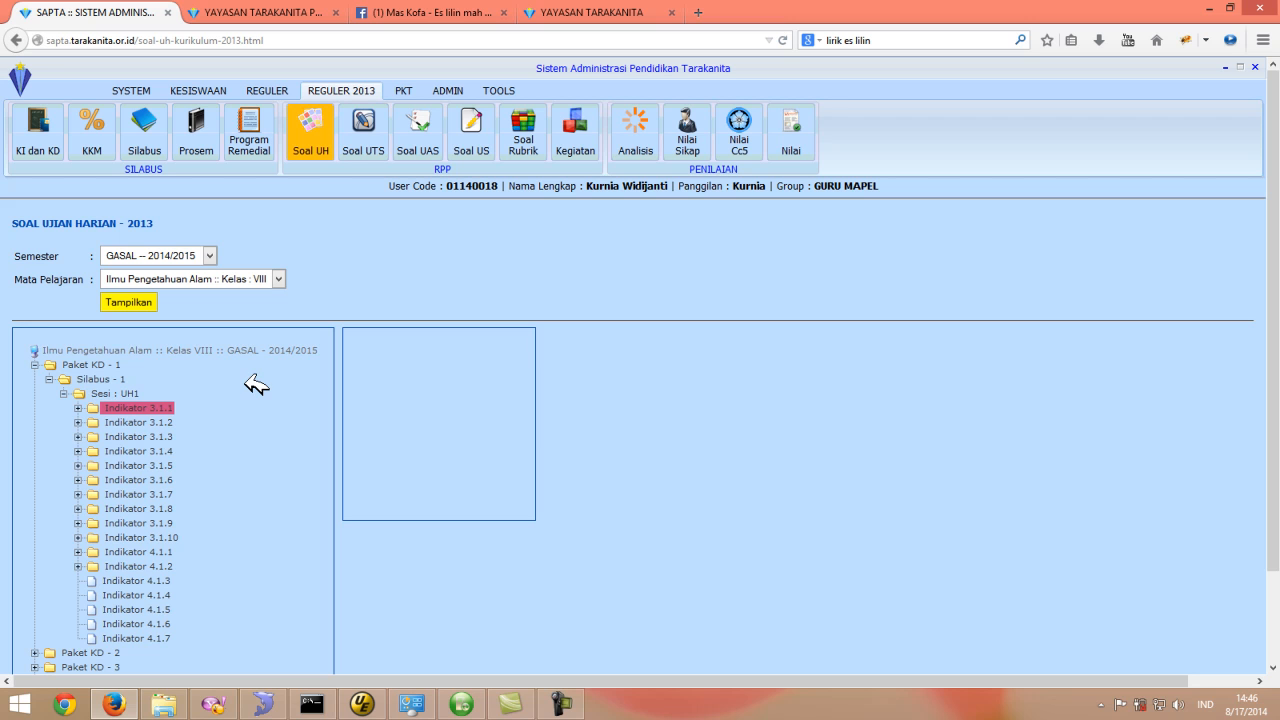
- Select Silabus - 1 and fill the new session form with name UH 1 and type Ulangan Harian
{"action": "scroll", "coordinate": [228, 382], "scroll_direction": "down", "scroll_amount": 1}
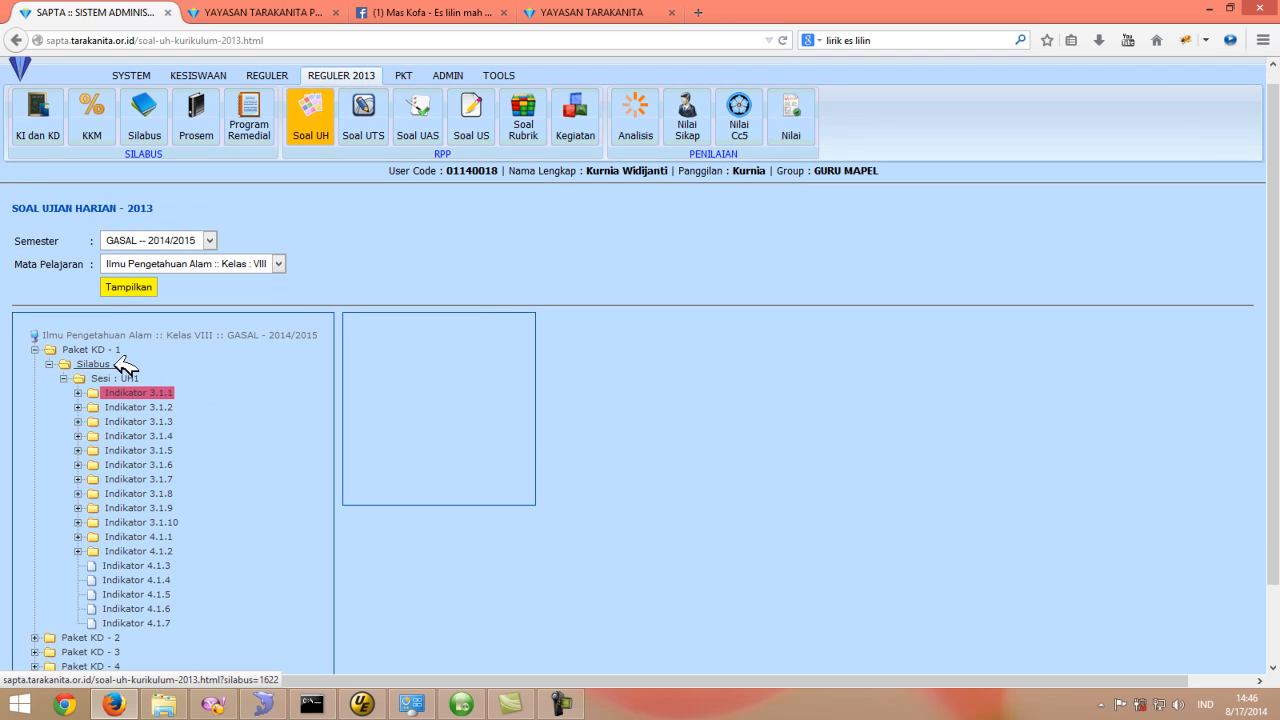
{"action": "left_click", "coordinate": [118, 362]}
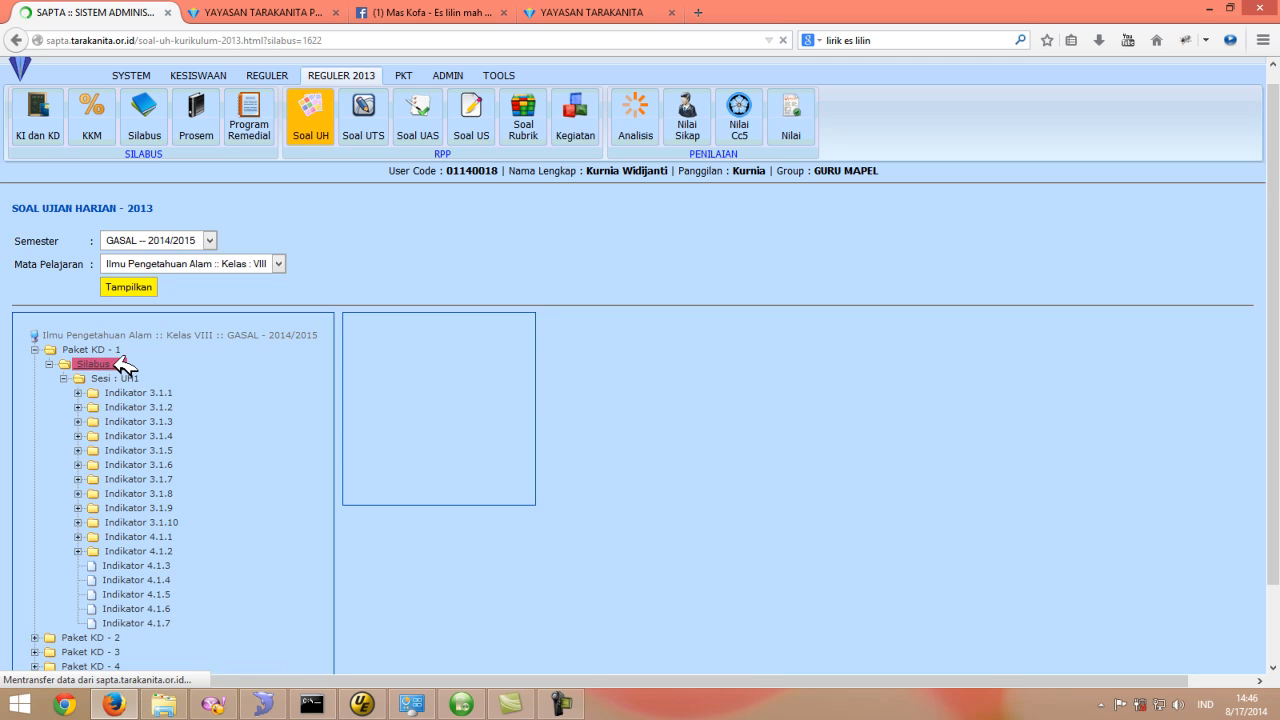
{"action": "scroll", "coordinate": [891, 517], "scroll_direction": "down", "scroll_amount": 1}
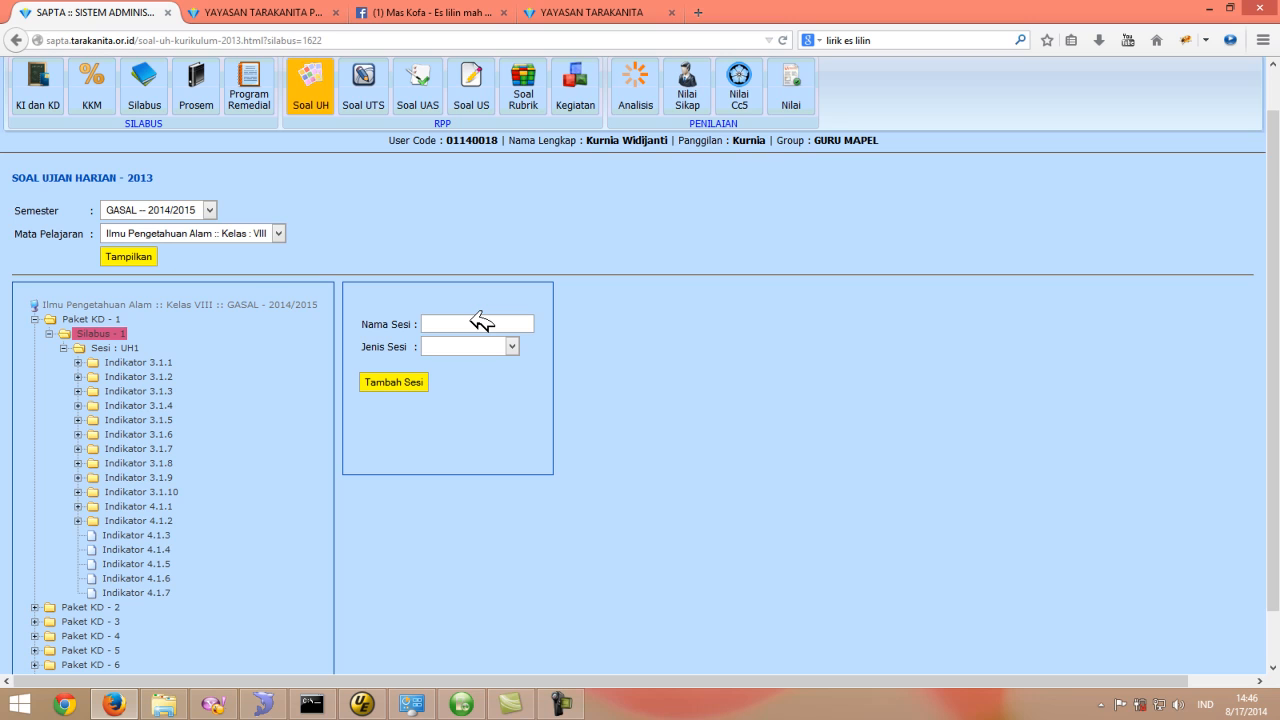
{"action": "left_click", "coordinate": [472, 321]}
{"action": "type", "text": "UH 1"}
{"action": "left_click", "coordinate": [517, 348]}
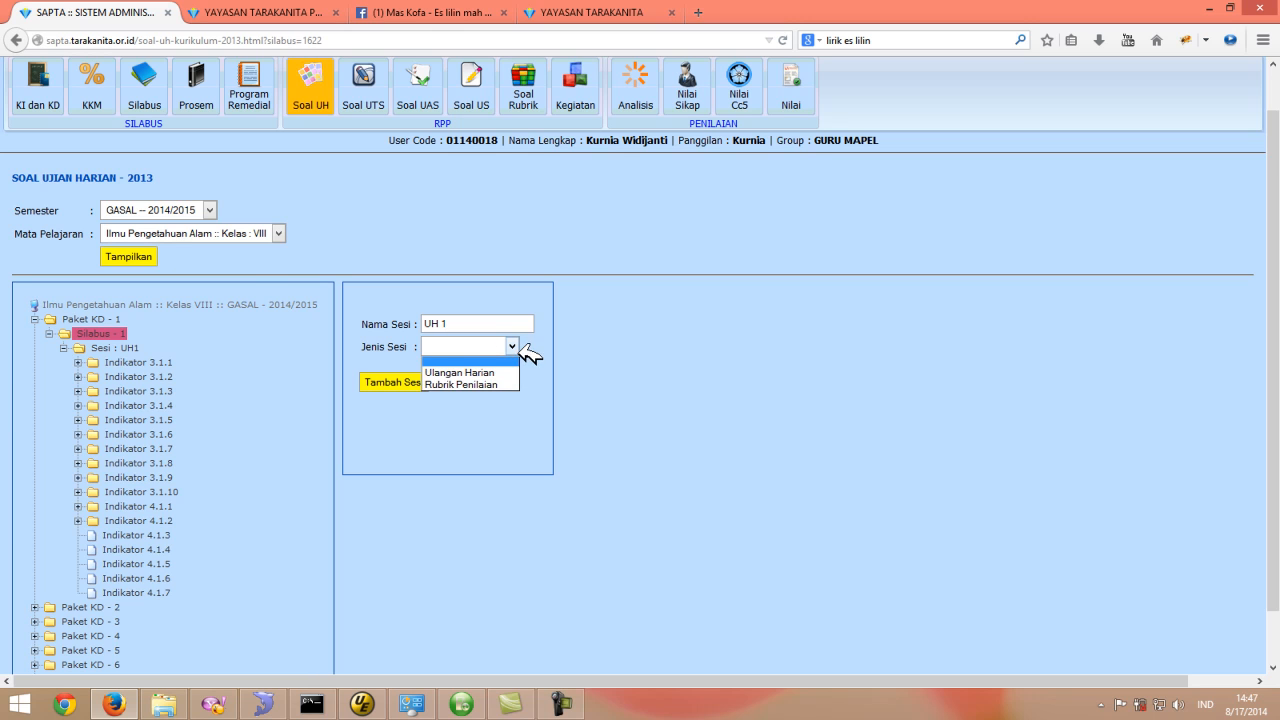
{"action": "left_click", "coordinate": [482, 373]}
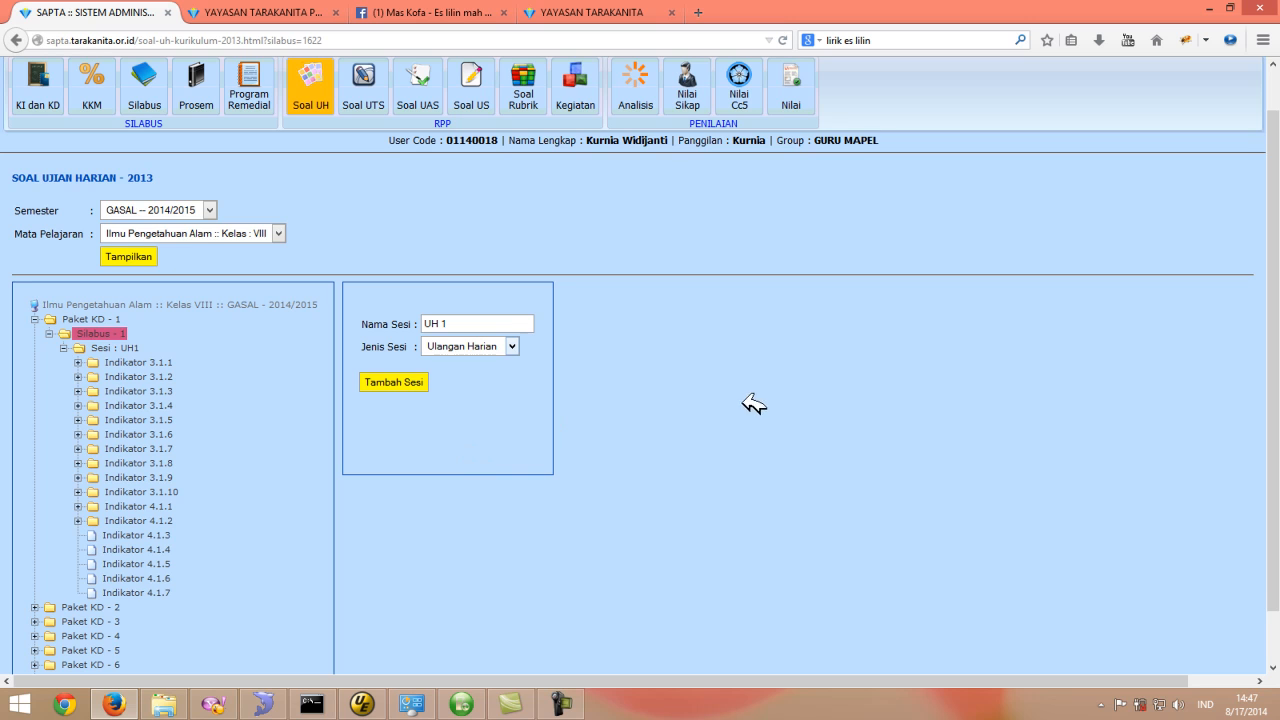
- Expand Indikator 3.1.1 under Sesi UH1 and open its Soal 1 (Tes Uraian) question
{"action": "scroll", "coordinate": [750, 403], "scroll_direction": "up", "scroll_amount": 1}
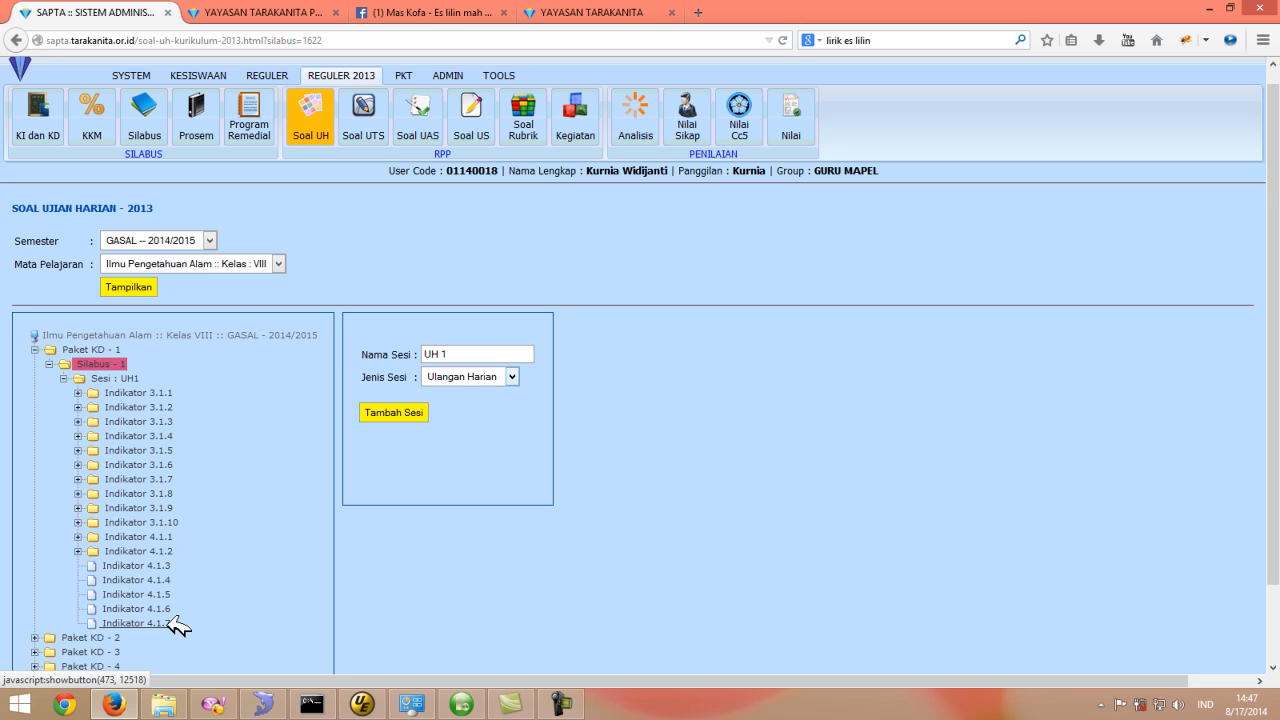
{"action": "left_click", "coordinate": [86, 390]}
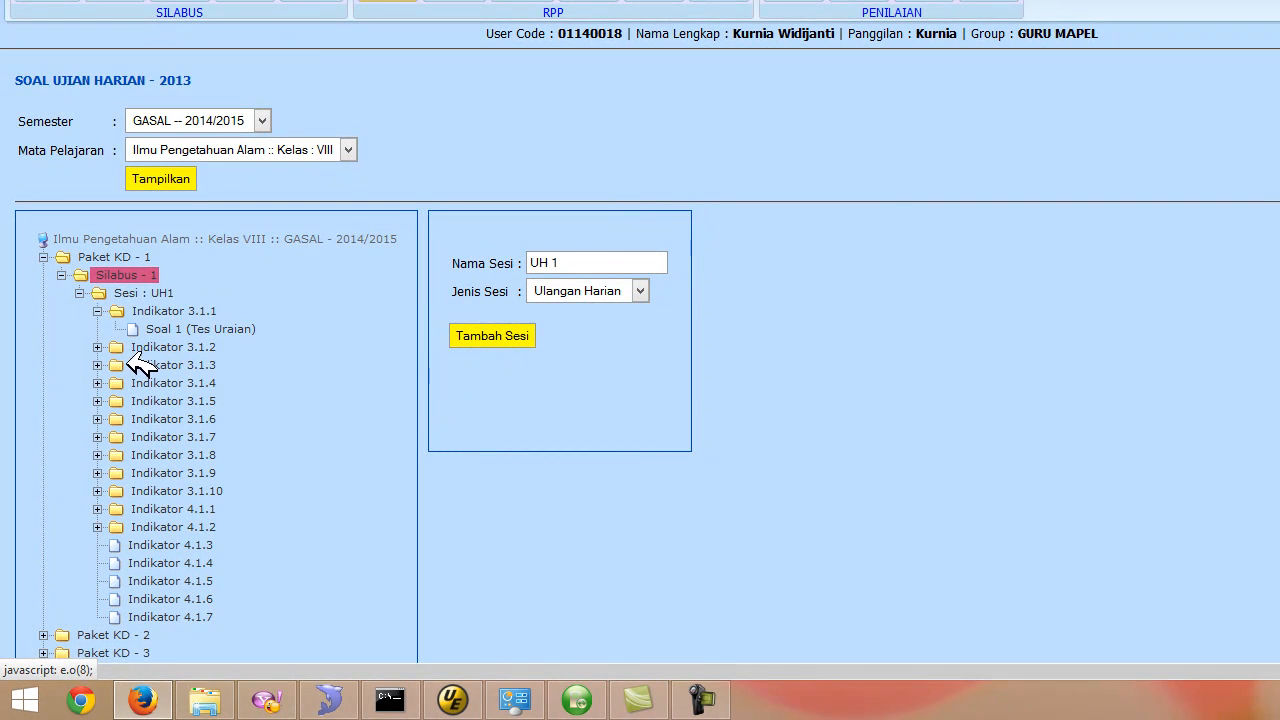
{"action": "left_click", "coordinate": [205, 312]}
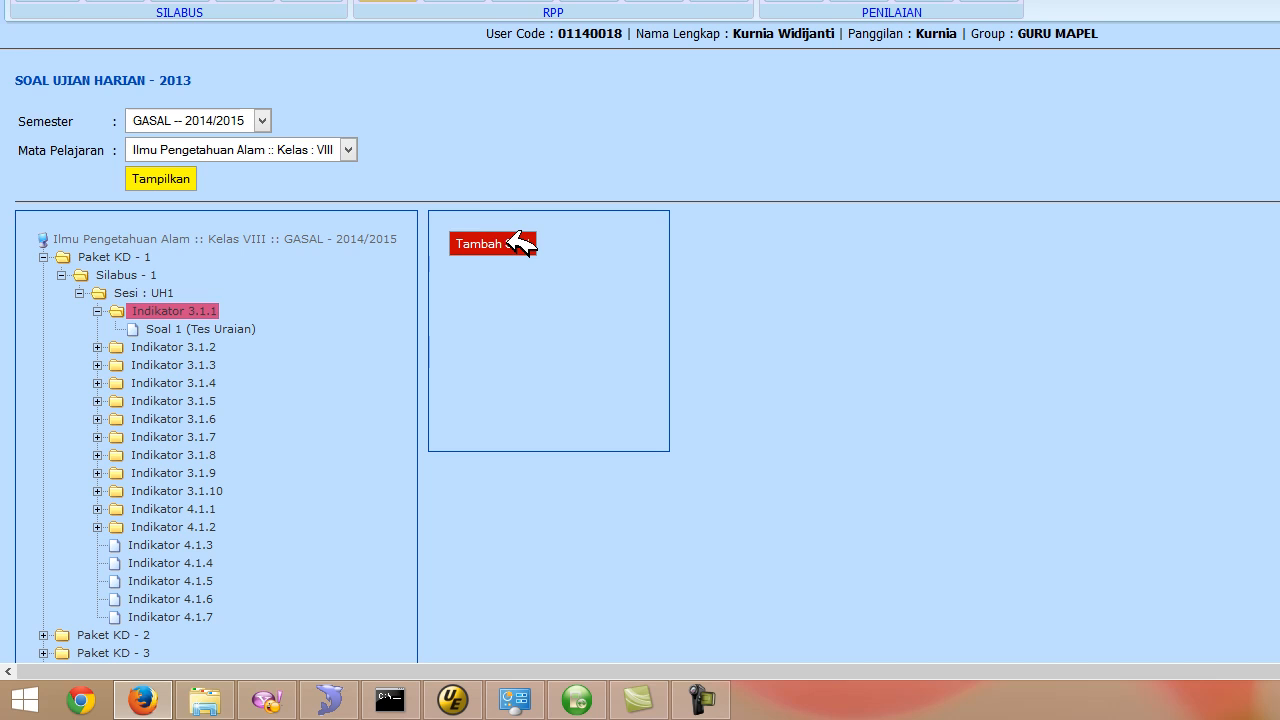
{"action": "left_click", "coordinate": [231, 327]}
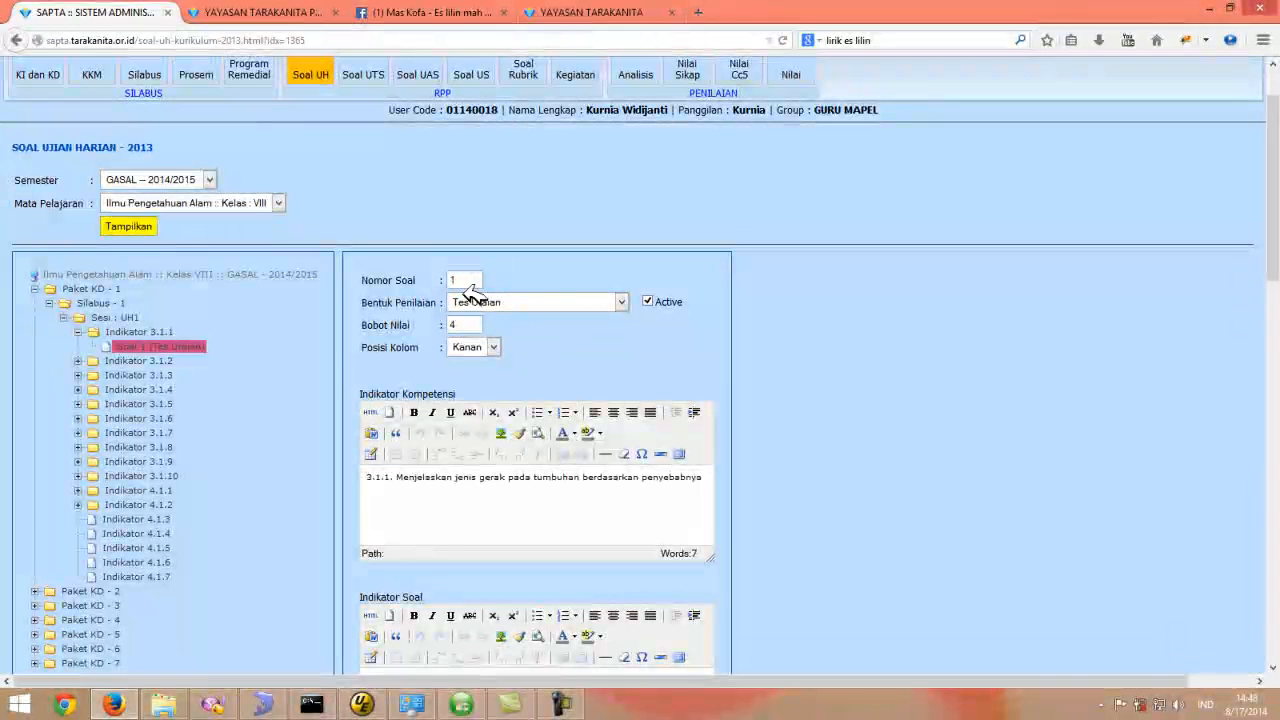
- Review the Soal 1 form fields, including the assessment form options and the indicator texts
{"action": "left_click", "coordinate": [624, 302]}
{"action": "left_click", "coordinate": [625, 301]}
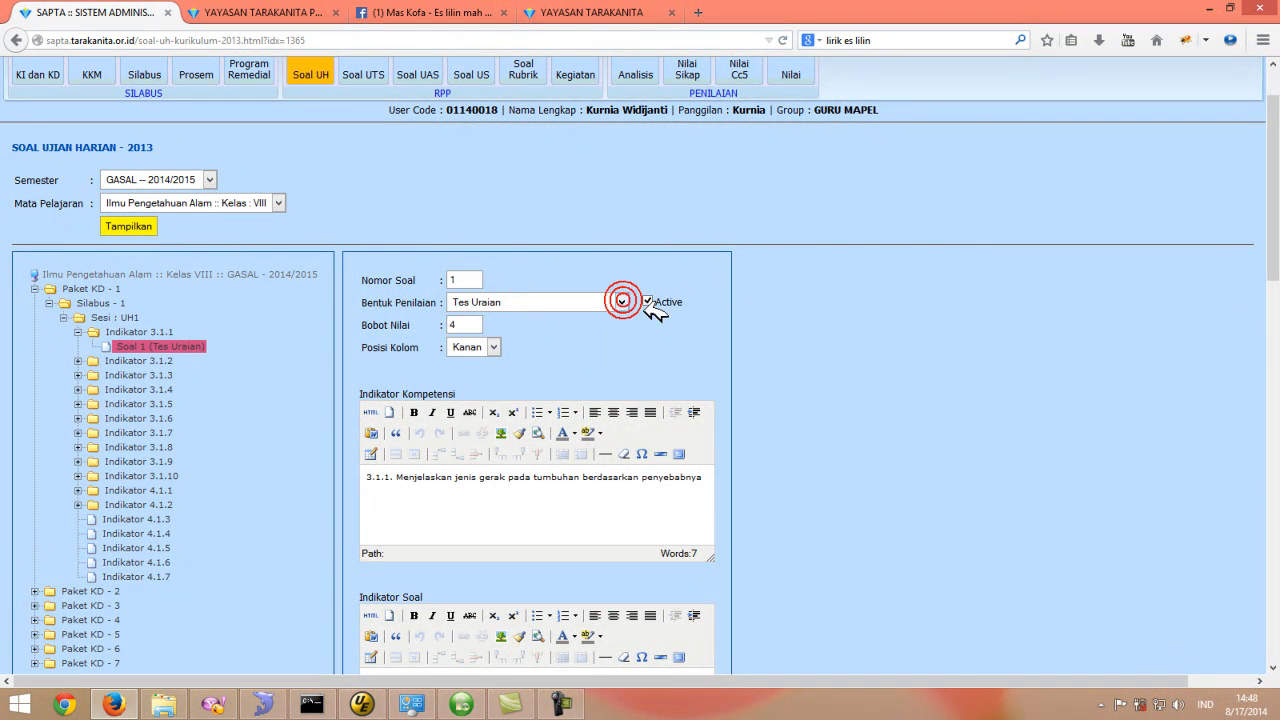
{"action": "scroll", "coordinate": [700, 312], "scroll_direction": "down", "scroll_amount": 1}
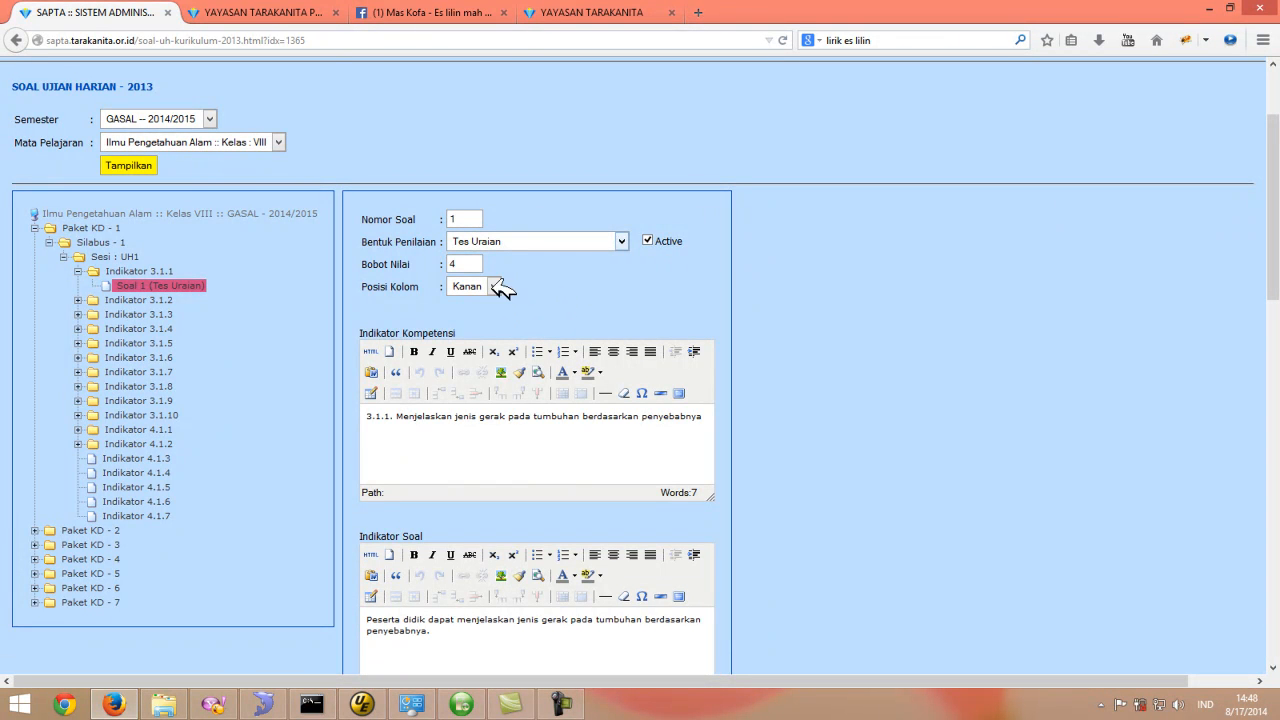
{"action": "scroll", "coordinate": [597, 277], "scroll_direction": "down", "scroll_amount": 1}
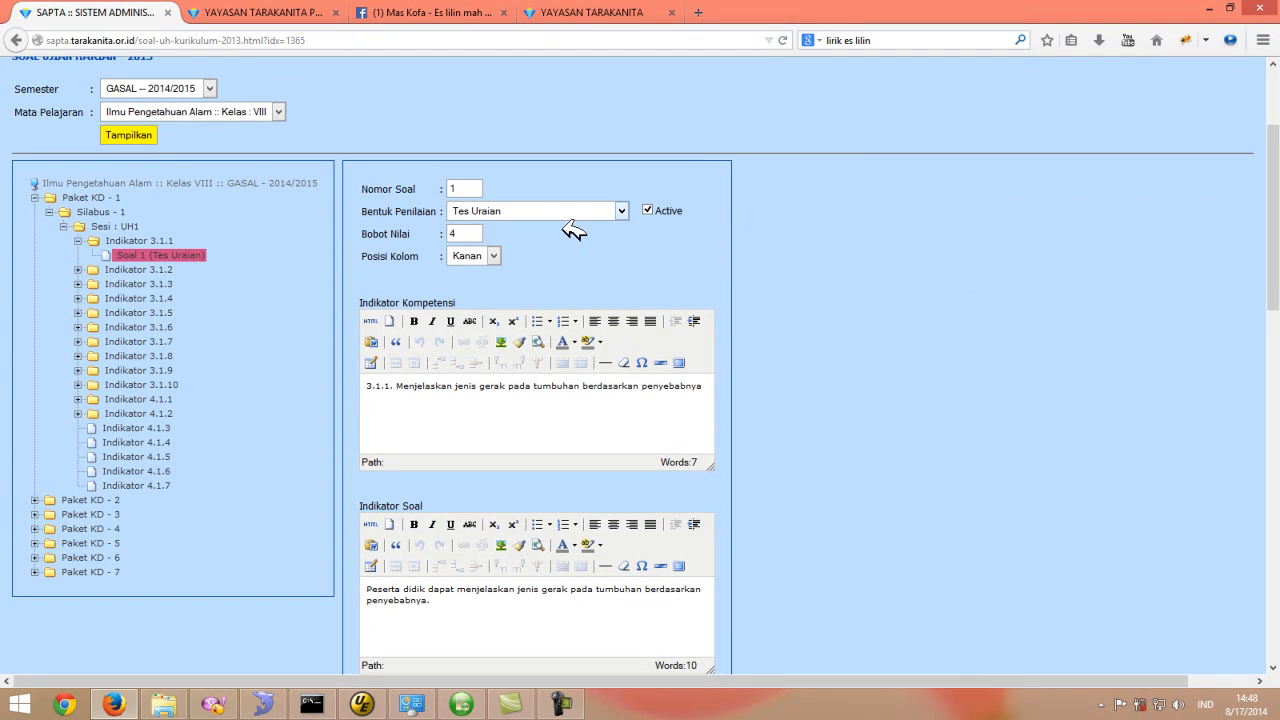
{"action": "scroll", "coordinate": [549, 238], "scroll_direction": "down", "scroll_amount": 1}
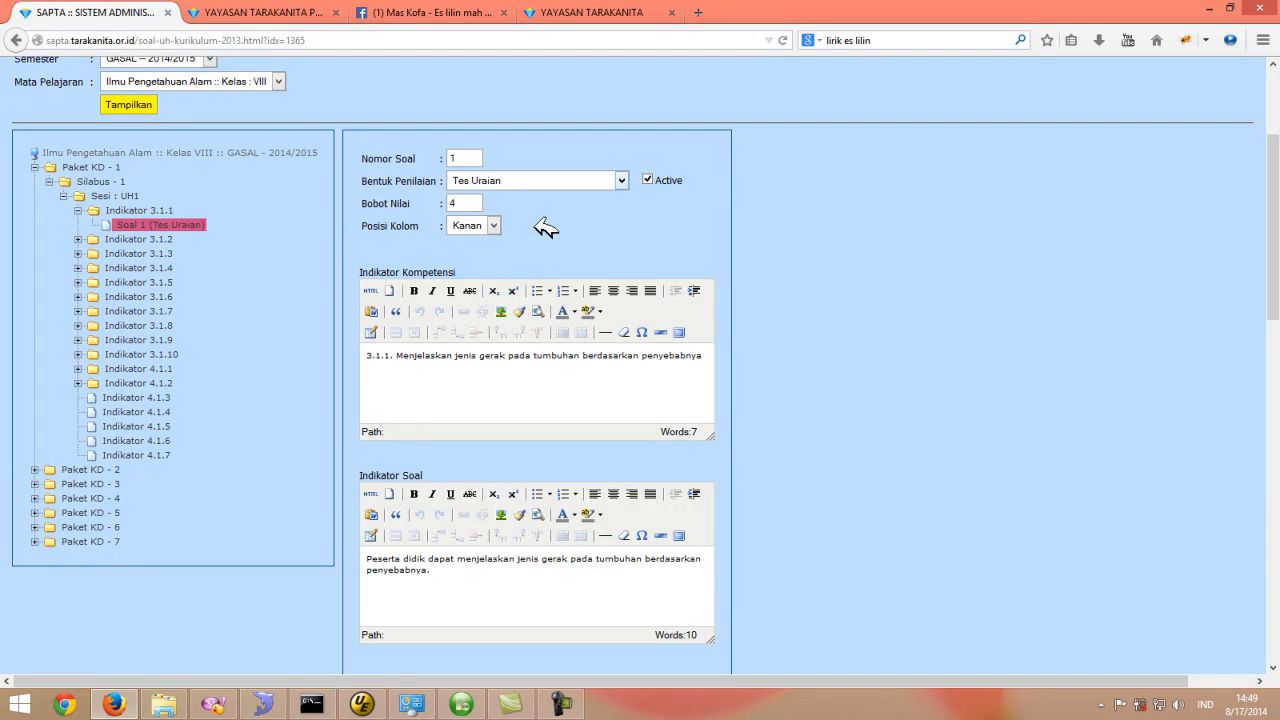
{"action": "scroll", "coordinate": [546, 228], "scroll_direction": "down", "scroll_amount": 1}
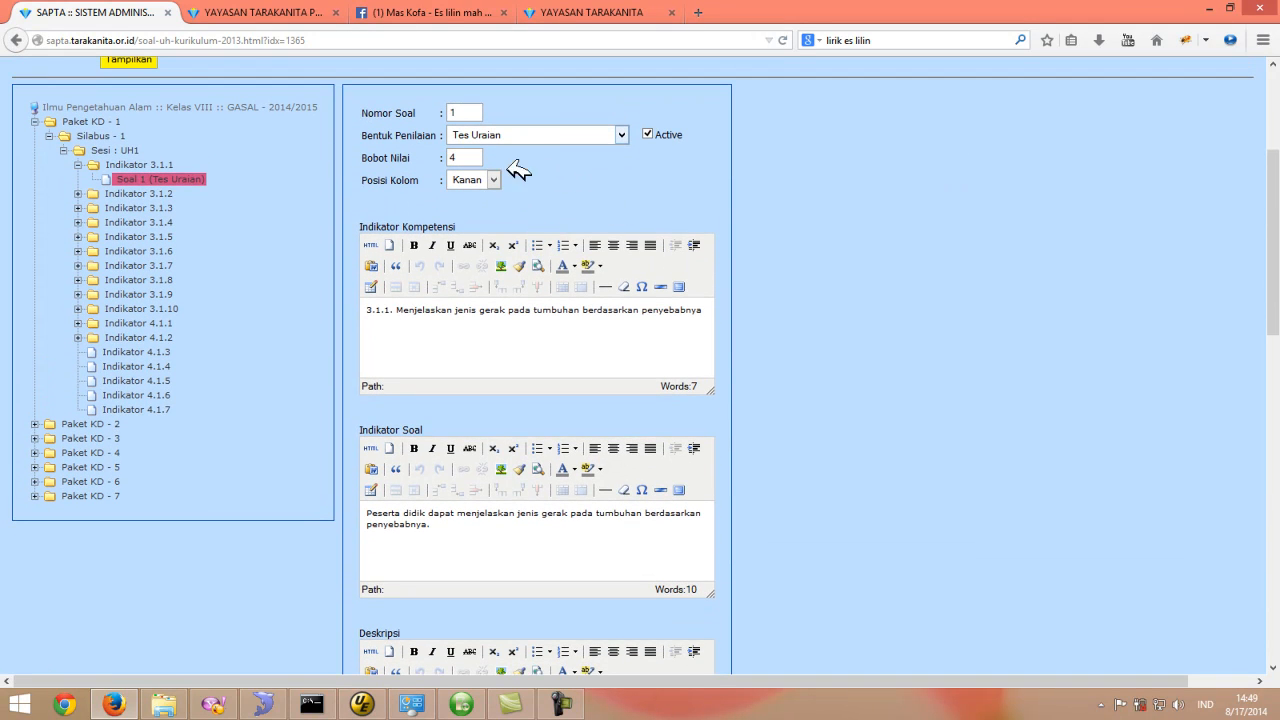
{"action": "scroll", "coordinate": [627, 189], "scroll_direction": "down", "scroll_amount": 1}
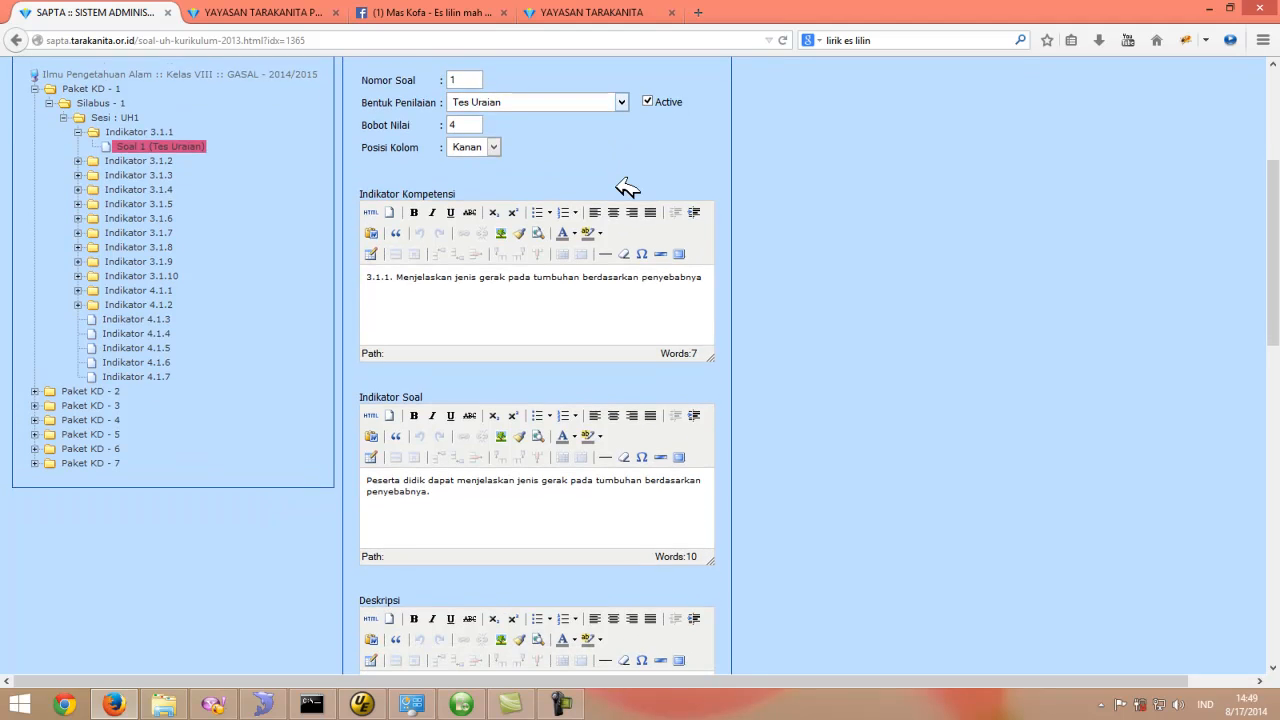
{"action": "scroll", "coordinate": [624, 192], "scroll_direction": "down", "scroll_amount": 1}
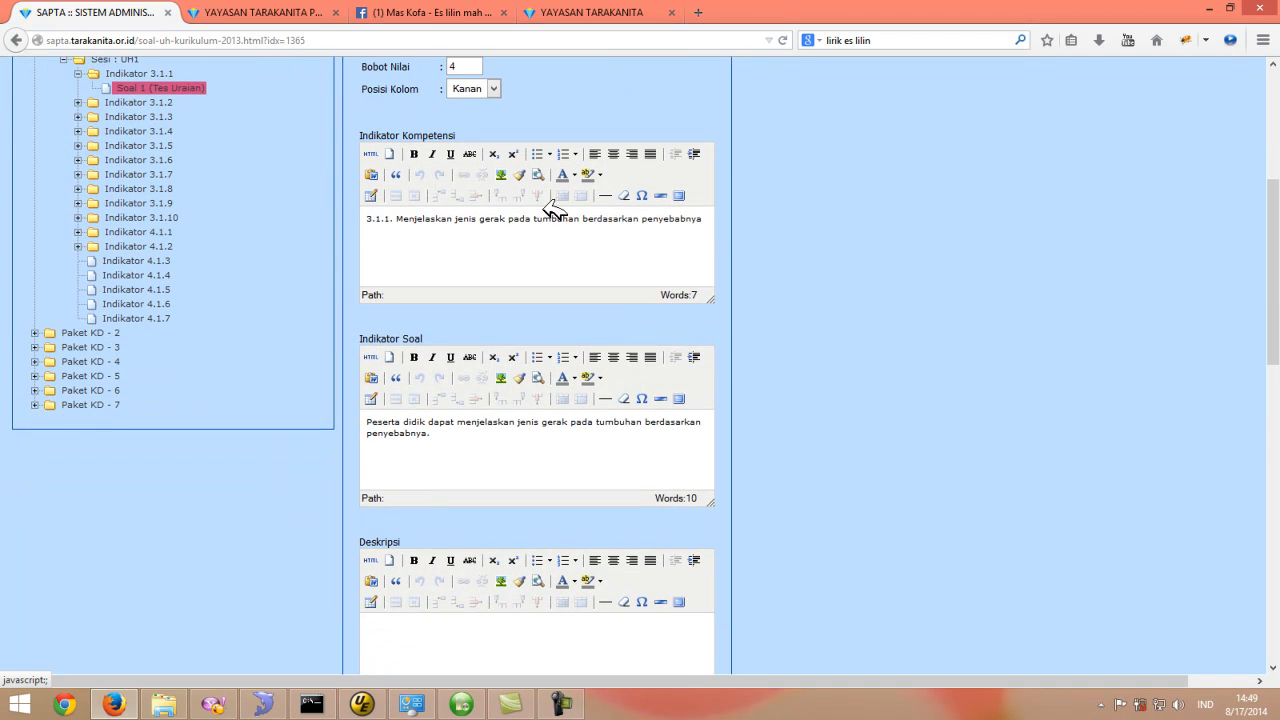
{"action": "scroll", "coordinate": [467, 242], "scroll_direction": "down", "scroll_amount": 1}
{"action": "scroll", "coordinate": [467, 242], "scroll_direction": "up", "scroll_amount": 1}
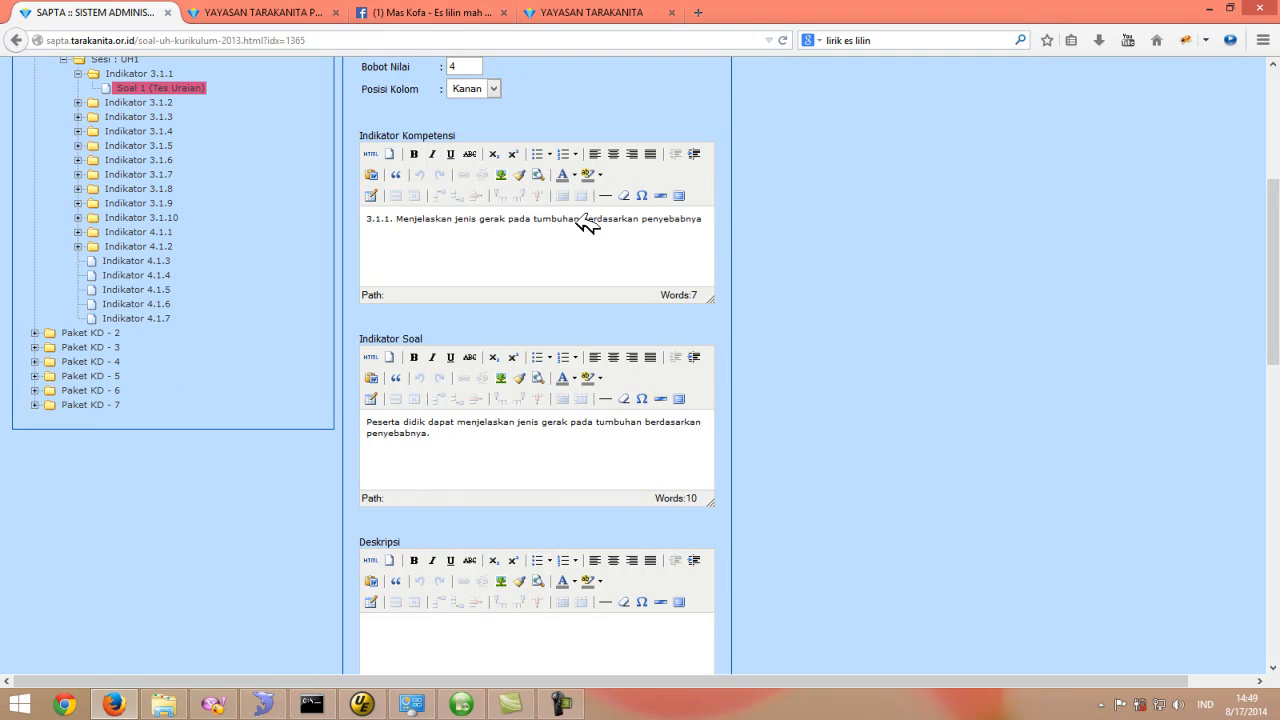
{"action": "scroll", "coordinate": [609, 248], "scroll_direction": "down", "scroll_amount": 1}
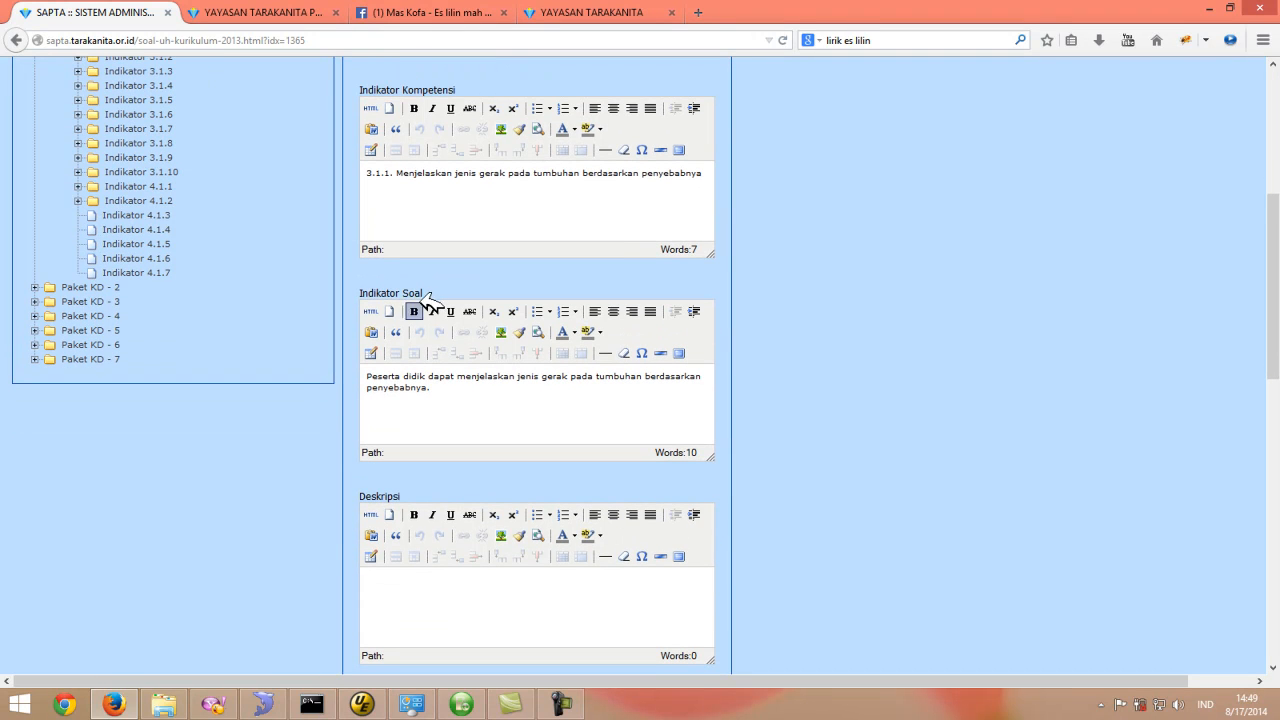
- Highlight and review the Indikator Soal text and the empty Deskripsi field of Soal 1
{"action": "left_click_drag", "start_coordinate": [455, 393], "coordinate": [371, 371]}
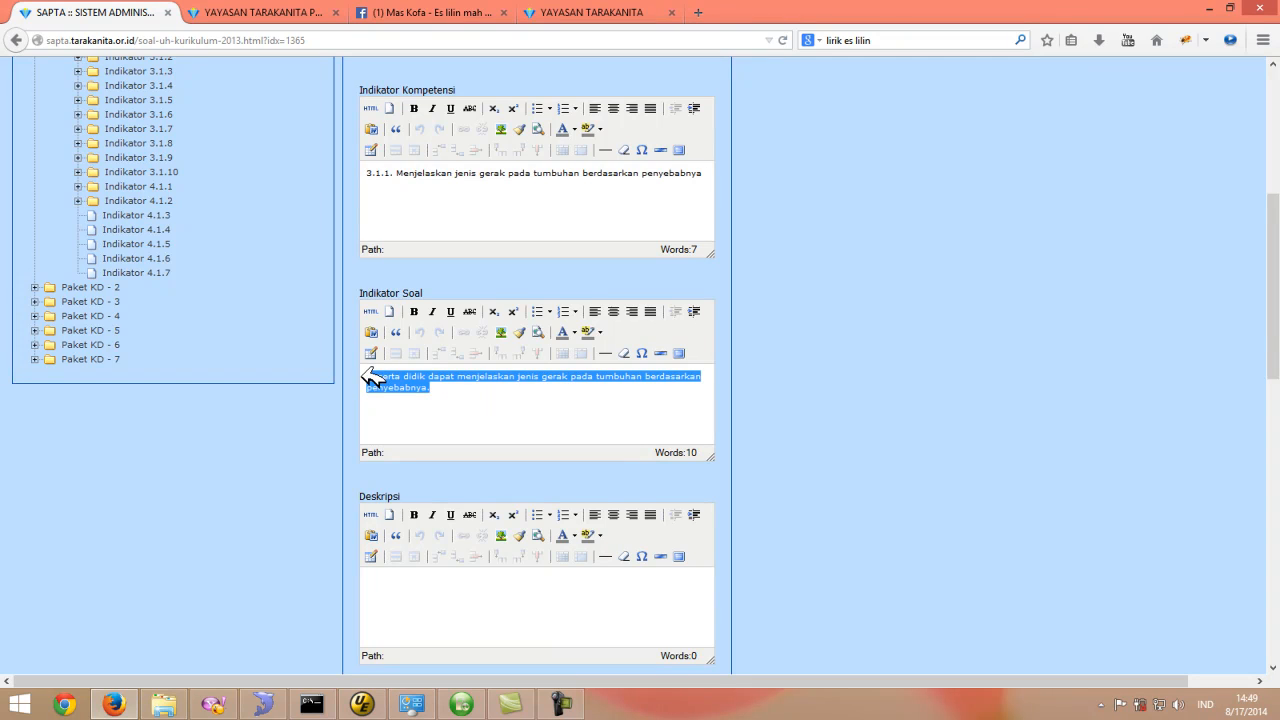
{"action": "scroll", "coordinate": [529, 391], "scroll_direction": "down", "scroll_amount": 1}
{"action": "scroll", "coordinate": [534, 389], "scroll_direction": "up", "scroll_amount": 1}
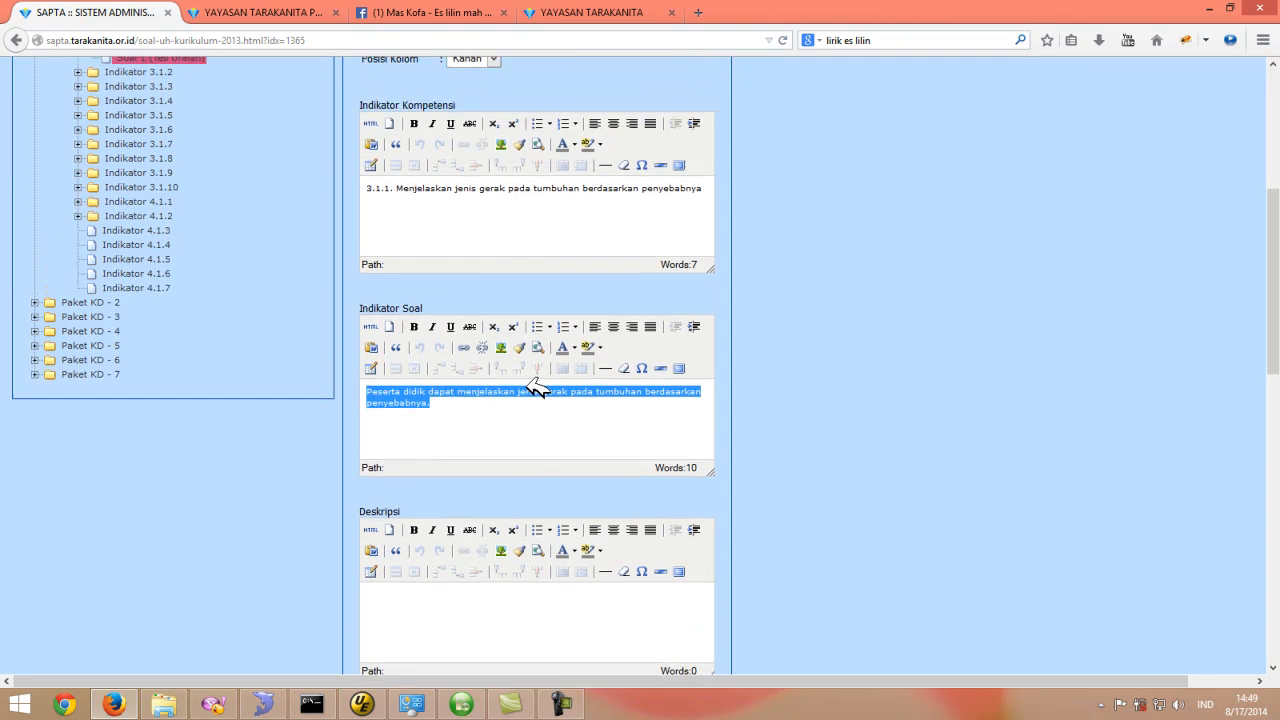
{"action": "scroll", "coordinate": [534, 389], "scroll_direction": "down", "scroll_amount": 1}
{"action": "scroll", "coordinate": [523, 371], "scroll_direction": "up", "scroll_amount": 1}
{"action": "scroll", "coordinate": [530, 315], "scroll_direction": "down", "scroll_amount": 4}
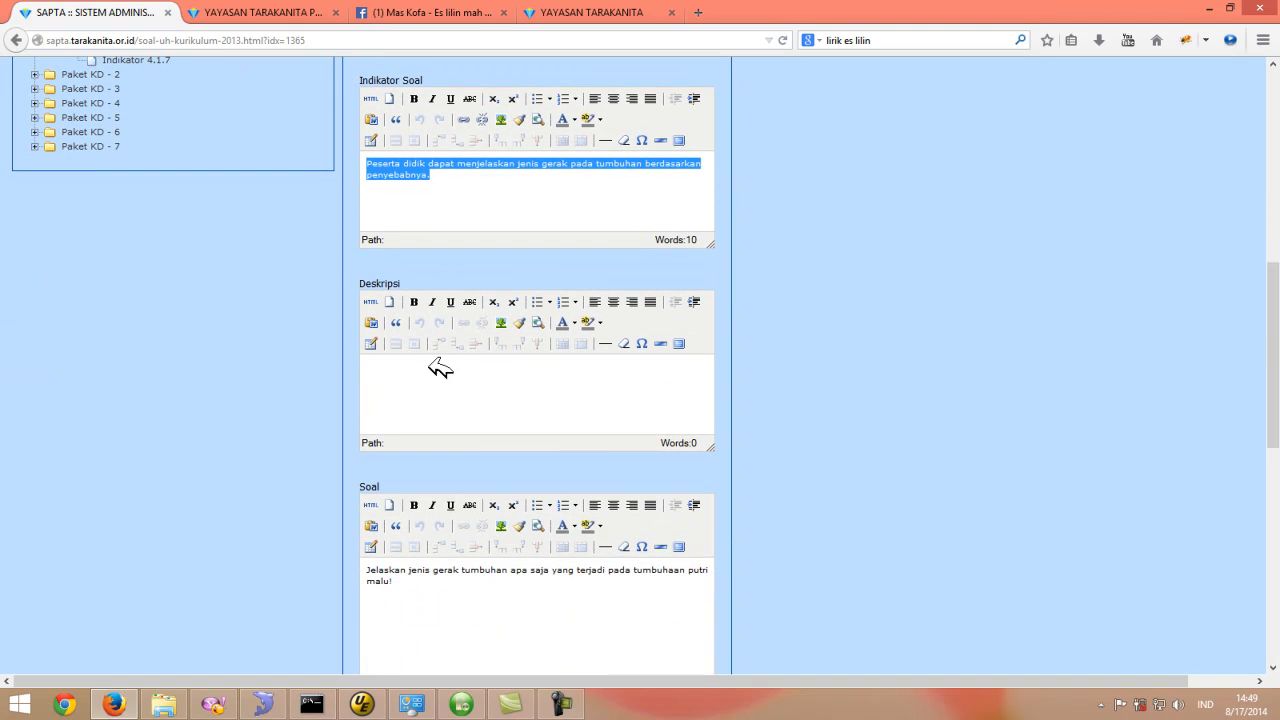
{"action": "left_click", "coordinate": [440, 368]}
{"action": "scroll", "coordinate": [528, 400], "scroll_direction": "up", "scroll_amount": 1}
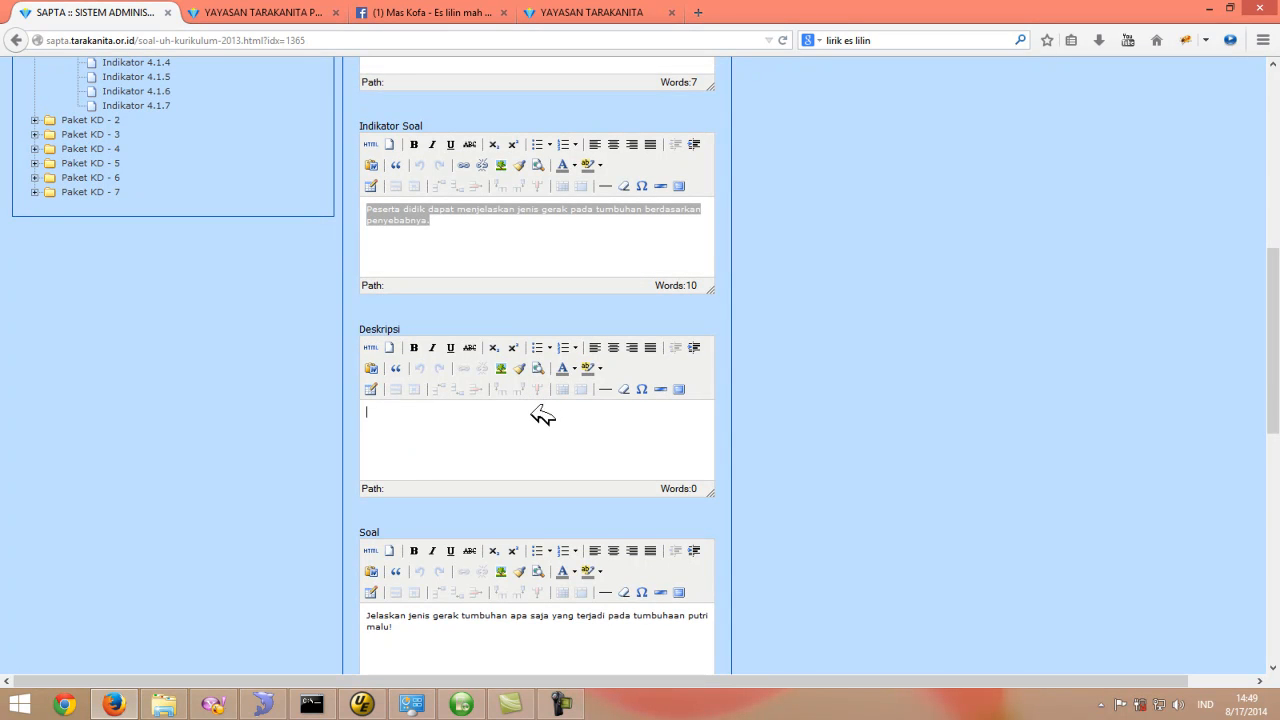
{"action": "scroll", "coordinate": [538, 421], "scroll_direction": "down", "scroll_amount": 2}
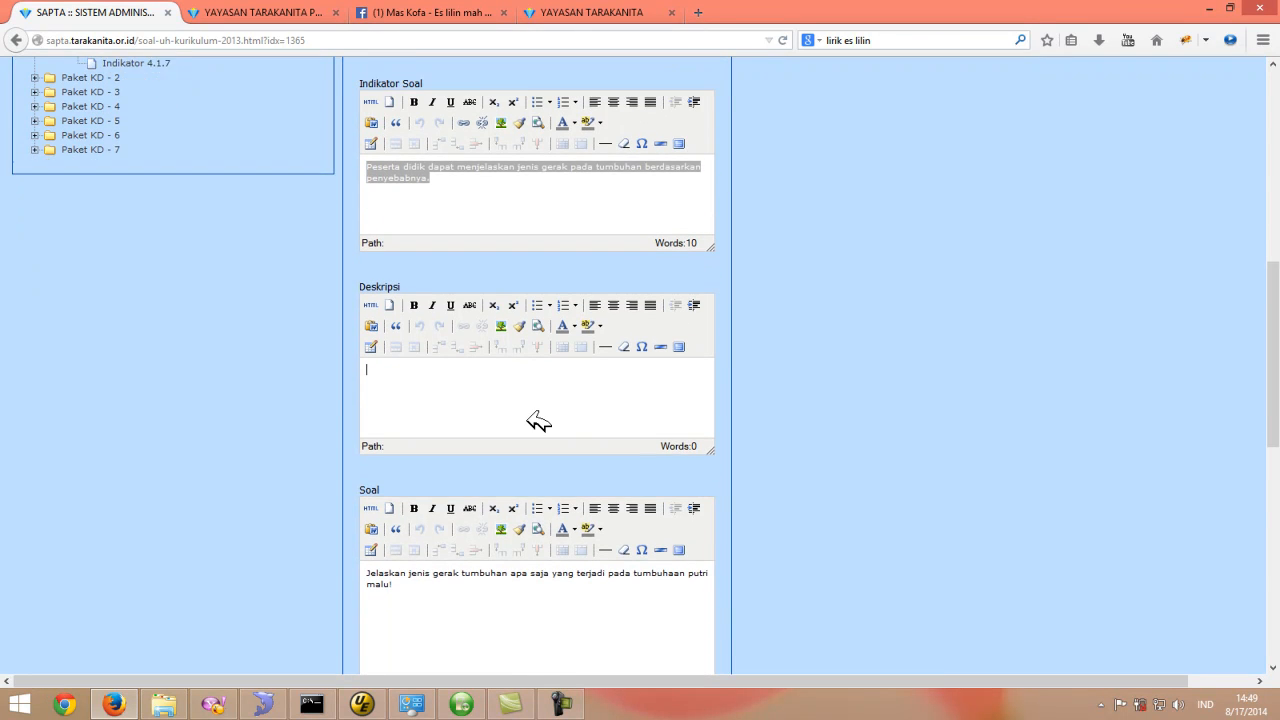
{"action": "scroll", "coordinate": [538, 421], "scroll_direction": "down", "scroll_amount": 2}
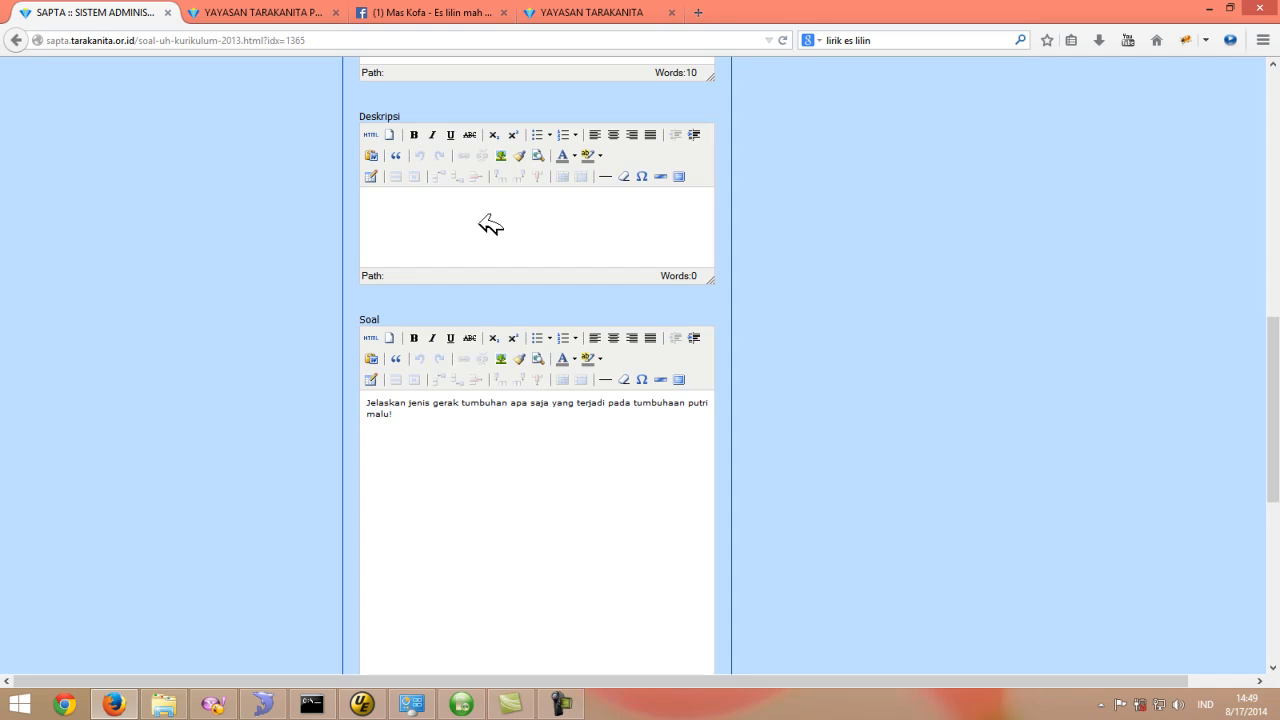
{"action": "scroll", "coordinate": [465, 214], "scroll_direction": "up", "scroll_amount": 1}
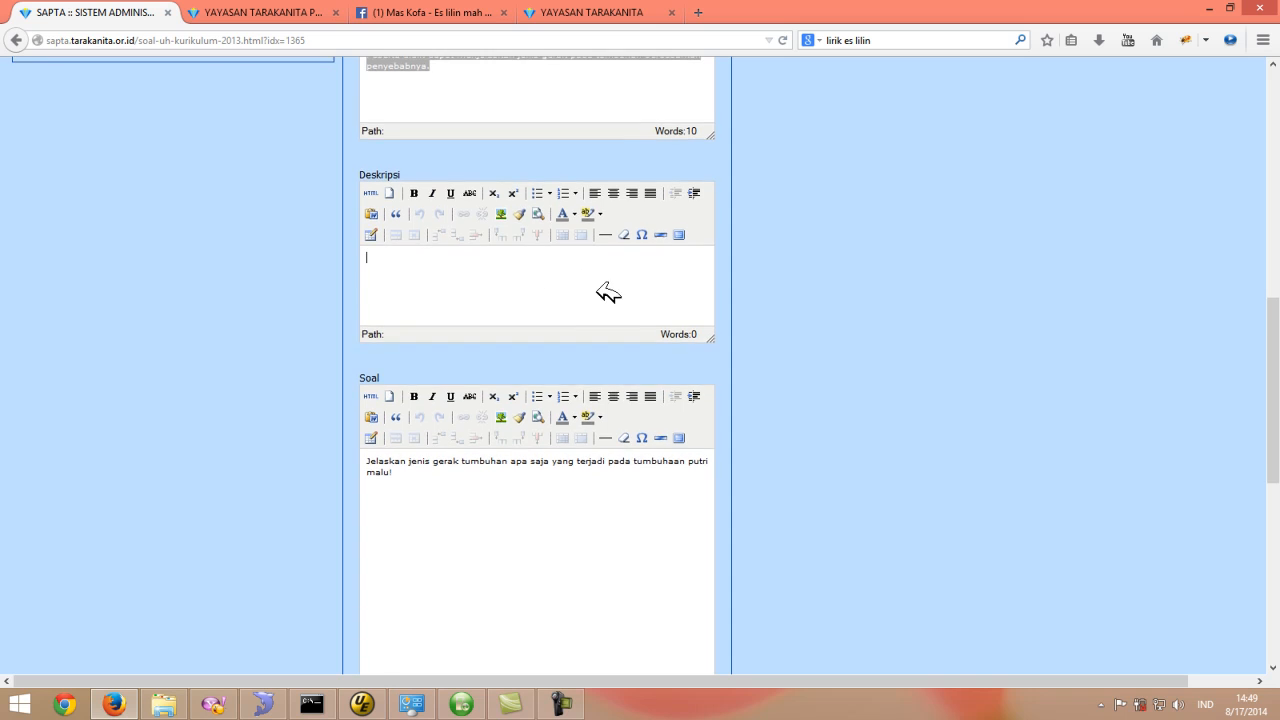
{"action": "scroll", "coordinate": [486, 414], "scroll_direction": "down", "scroll_amount": 3}
{"action": "scroll", "coordinate": [456, 410], "scroll_direction": "down", "scroll_amount": 1}
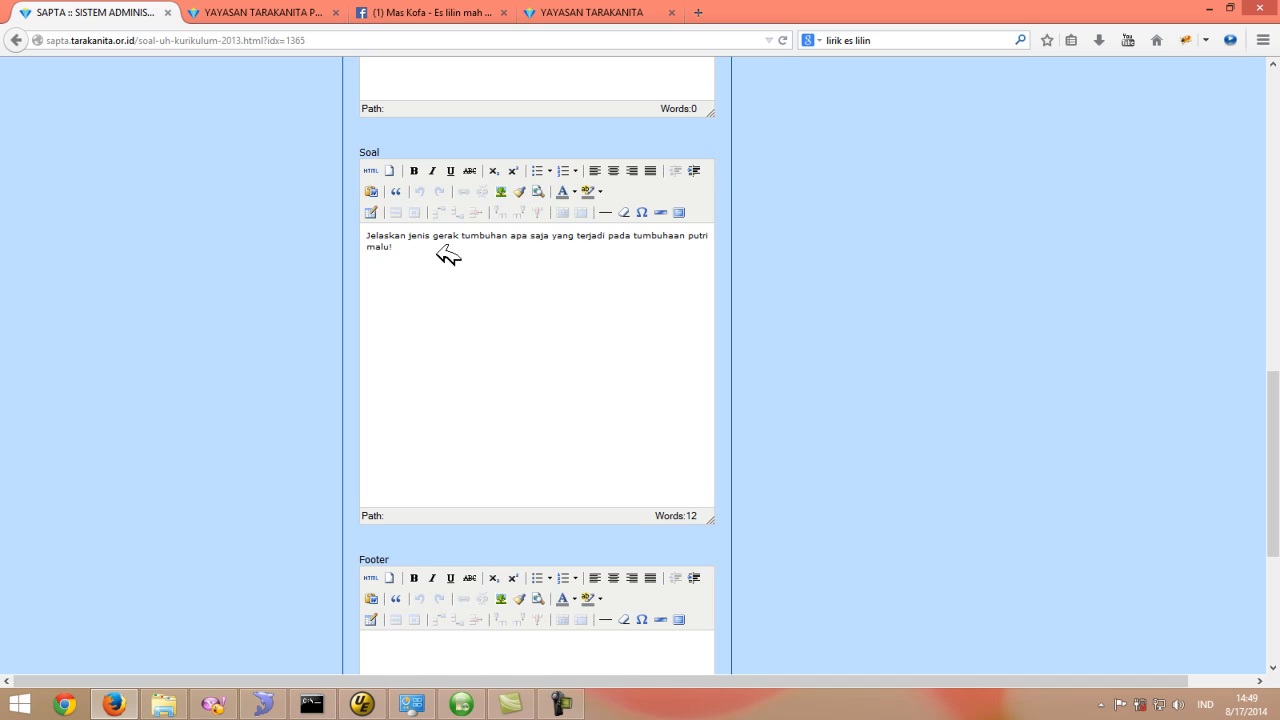
- Highlight and review the Soal question text and the Jawaban answer key of Soal 1
{"action": "triple_click", "coordinate": [365, 240]}
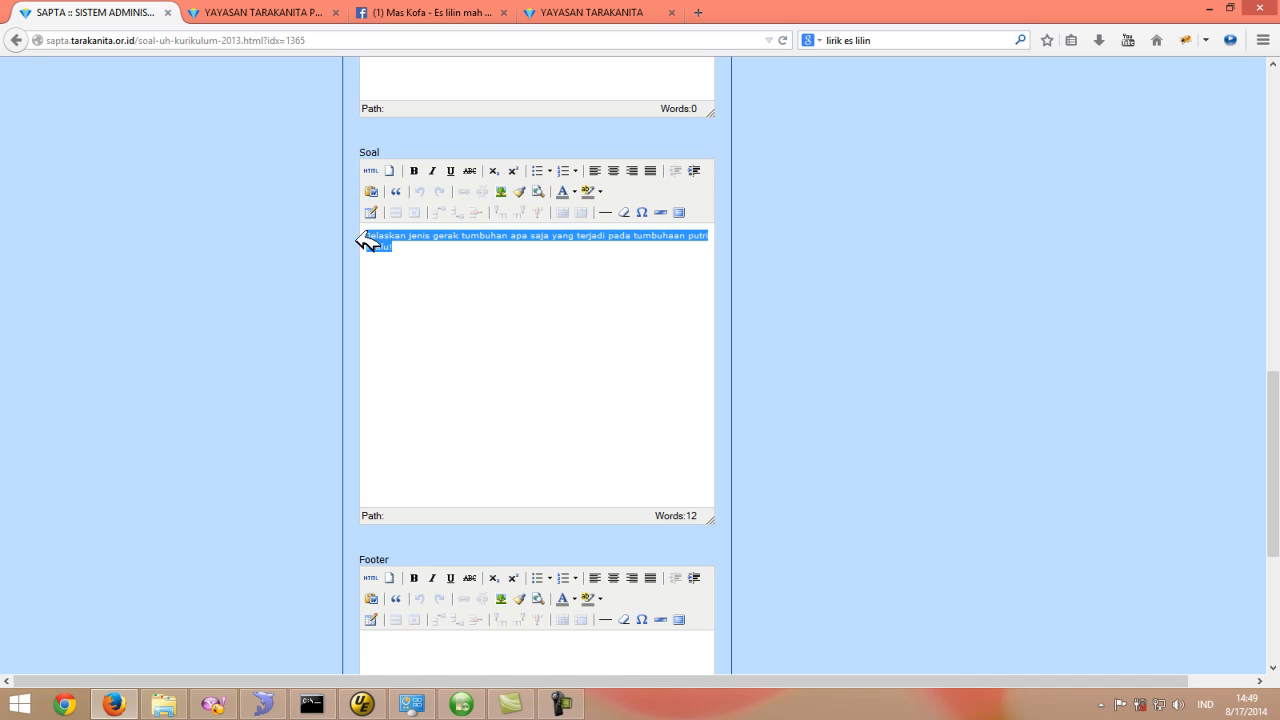
{"action": "left_click", "coordinate": [462, 256]}
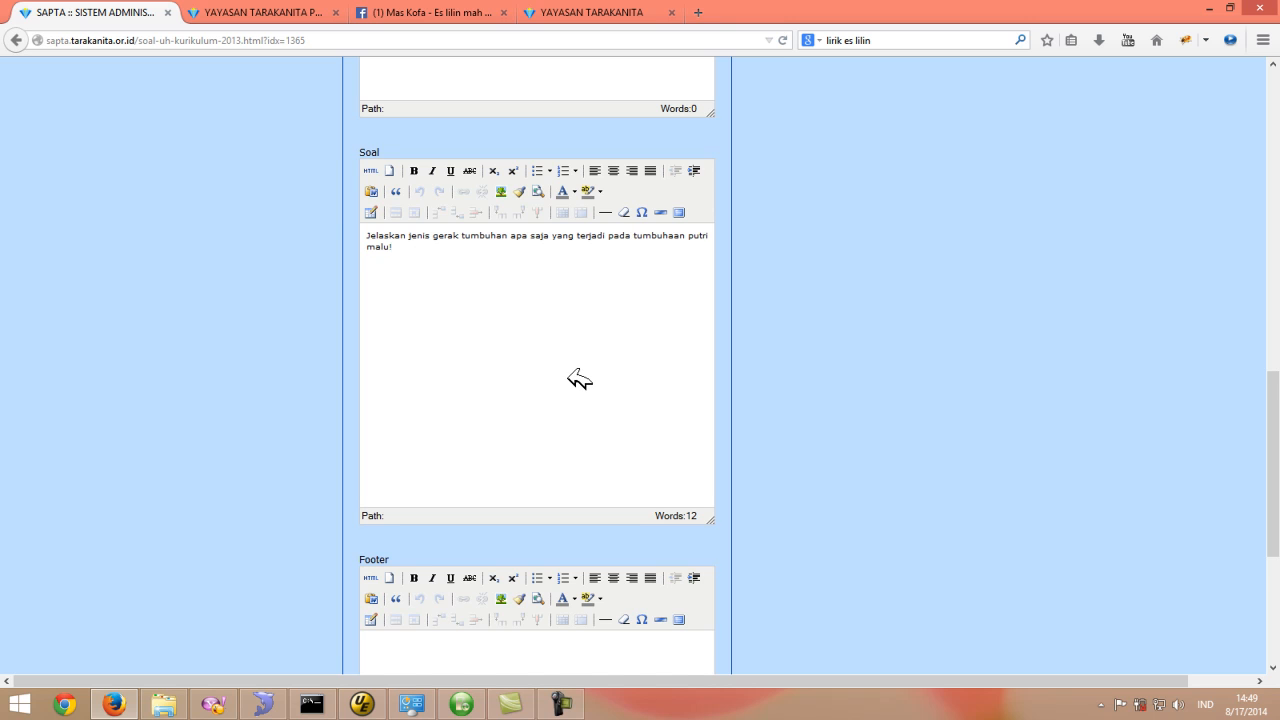
{"action": "scroll", "coordinate": [579, 379], "scroll_direction": "down", "scroll_amount": 3}
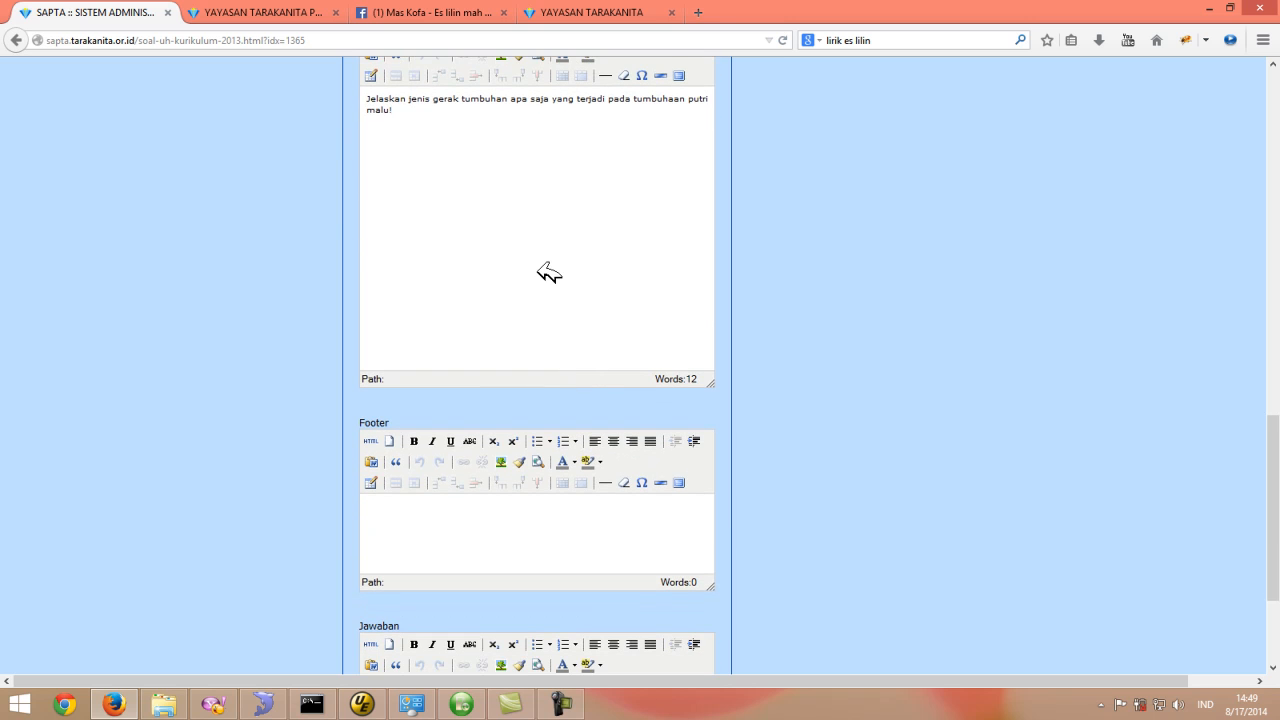
{"action": "scroll", "coordinate": [549, 273], "scroll_direction": "down", "scroll_amount": 4}
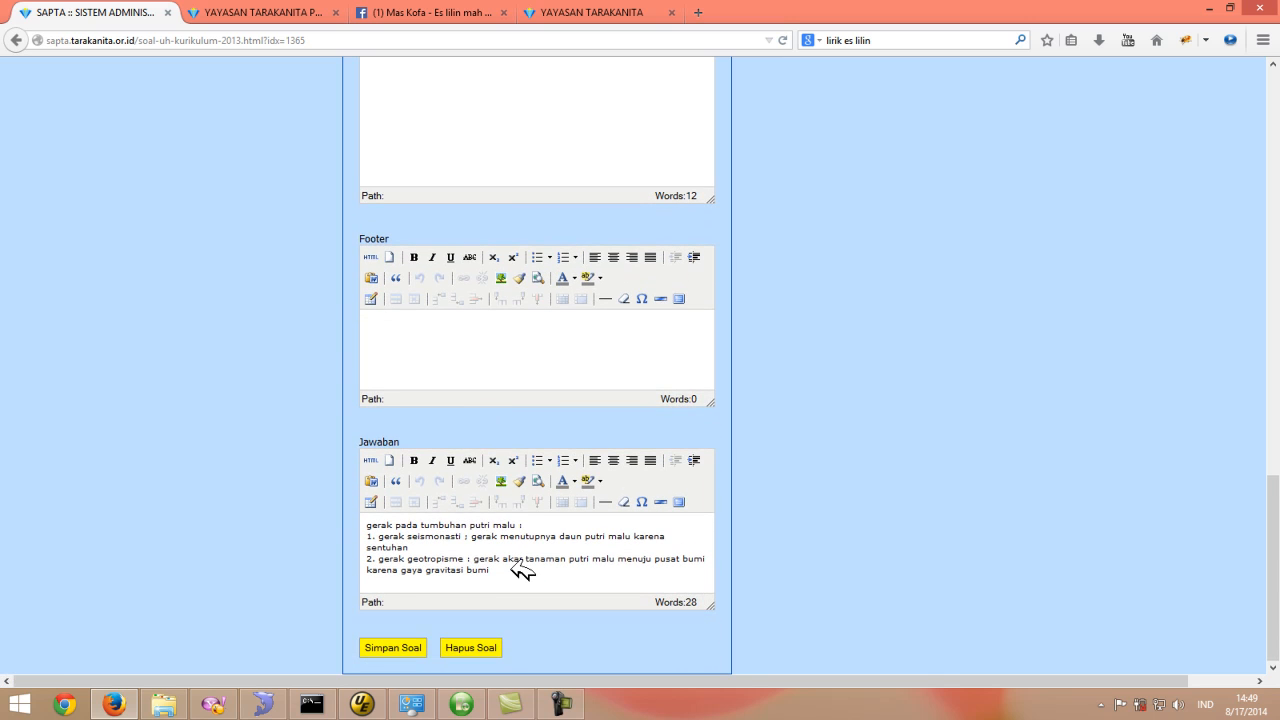
{"action": "scroll", "coordinate": [509, 357], "scroll_direction": "up", "scroll_amount": 5}
{"action": "scroll", "coordinate": [505, 290], "scroll_direction": "down", "scroll_amount": 1}
{"action": "scroll", "coordinate": [500, 310], "scroll_direction": "down", "scroll_amount": 3}
{"action": "left_click_drag", "start_coordinate": [508, 572], "coordinate": [320, 503]}
{"action": "scroll", "coordinate": [556, 540], "scroll_direction": "up", "scroll_amount": 2}
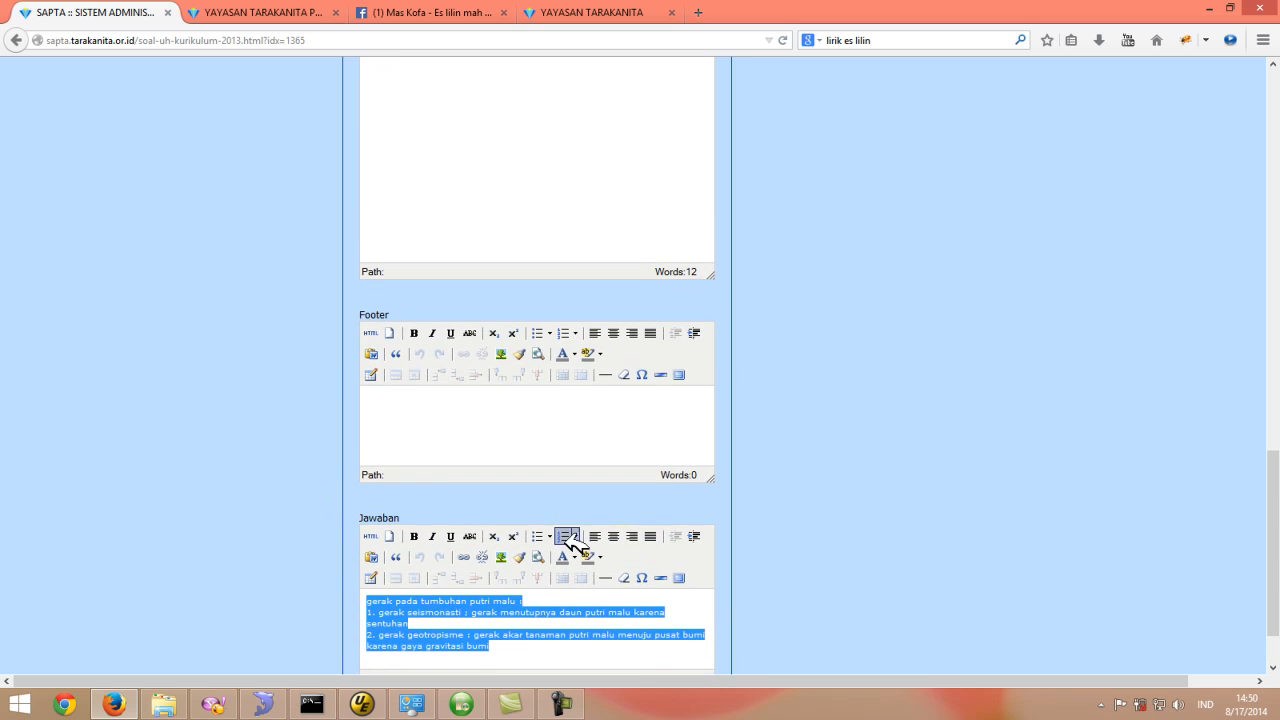
{"action": "left_click", "coordinate": [443, 424]}
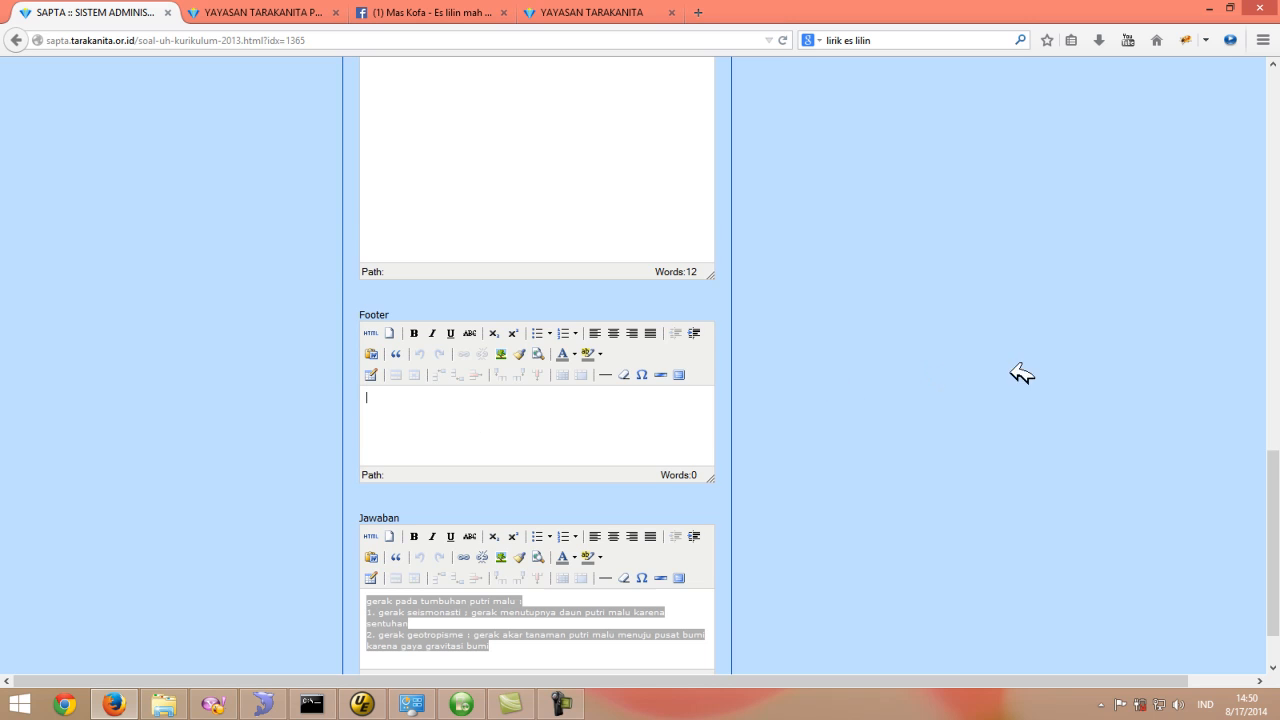
{"action": "scroll", "coordinate": [1080, 390], "scroll_direction": "down", "scroll_amount": 2}
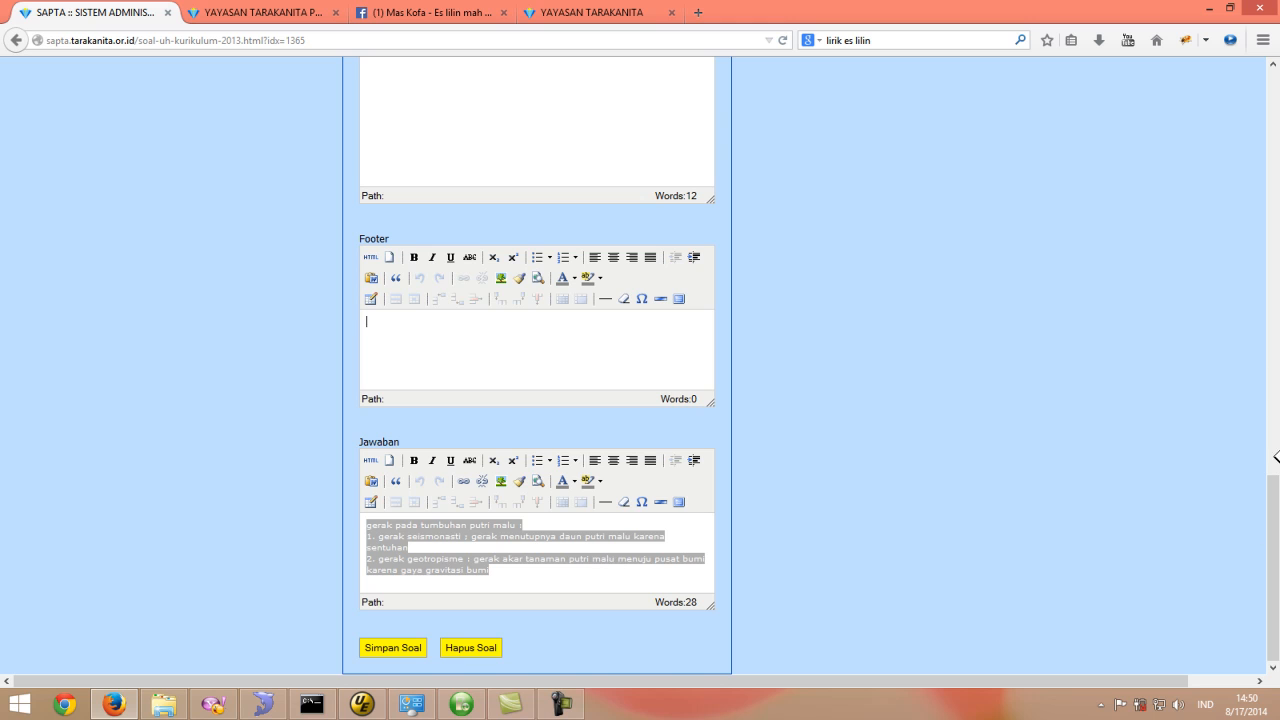
{"action": "left_click_drag", "start_coordinate": [1270, 567], "coordinate": [1278, 150]}
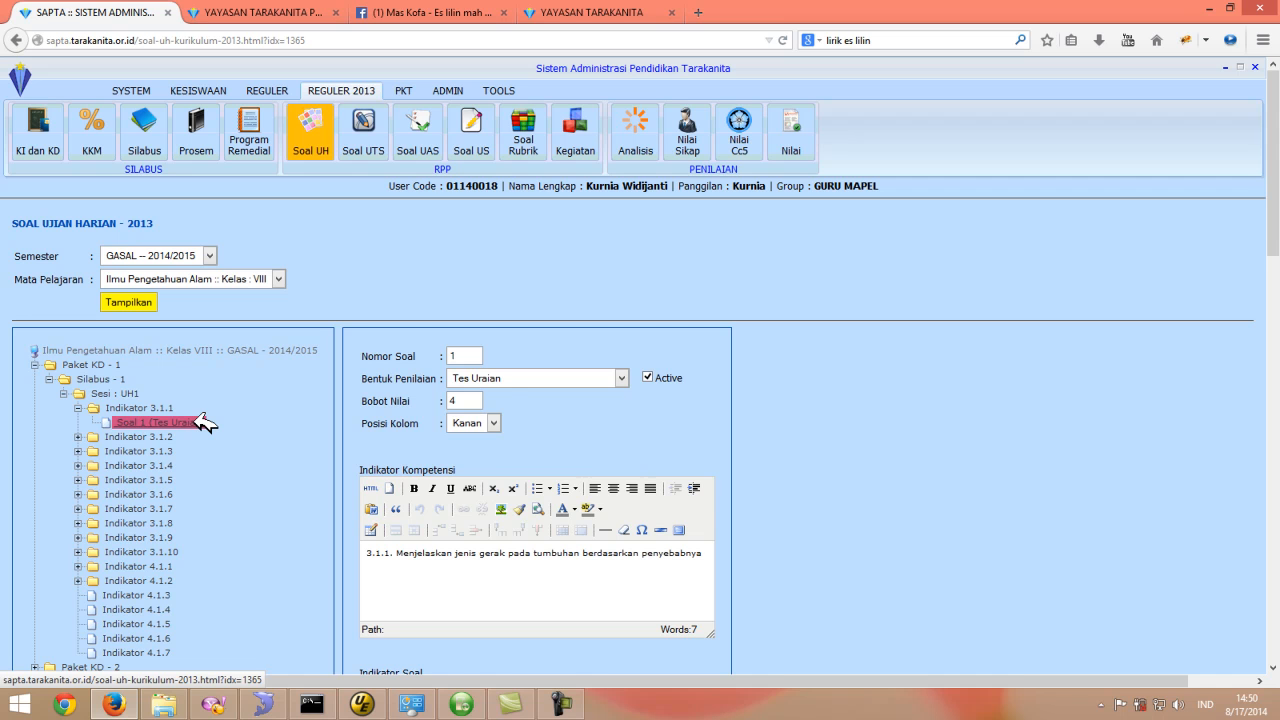
- Open the Analisis page for Sesi UH1, class VIII 4, and step through the question weight (Bobot) fields
{"action": "left_click", "coordinate": [645, 133]}
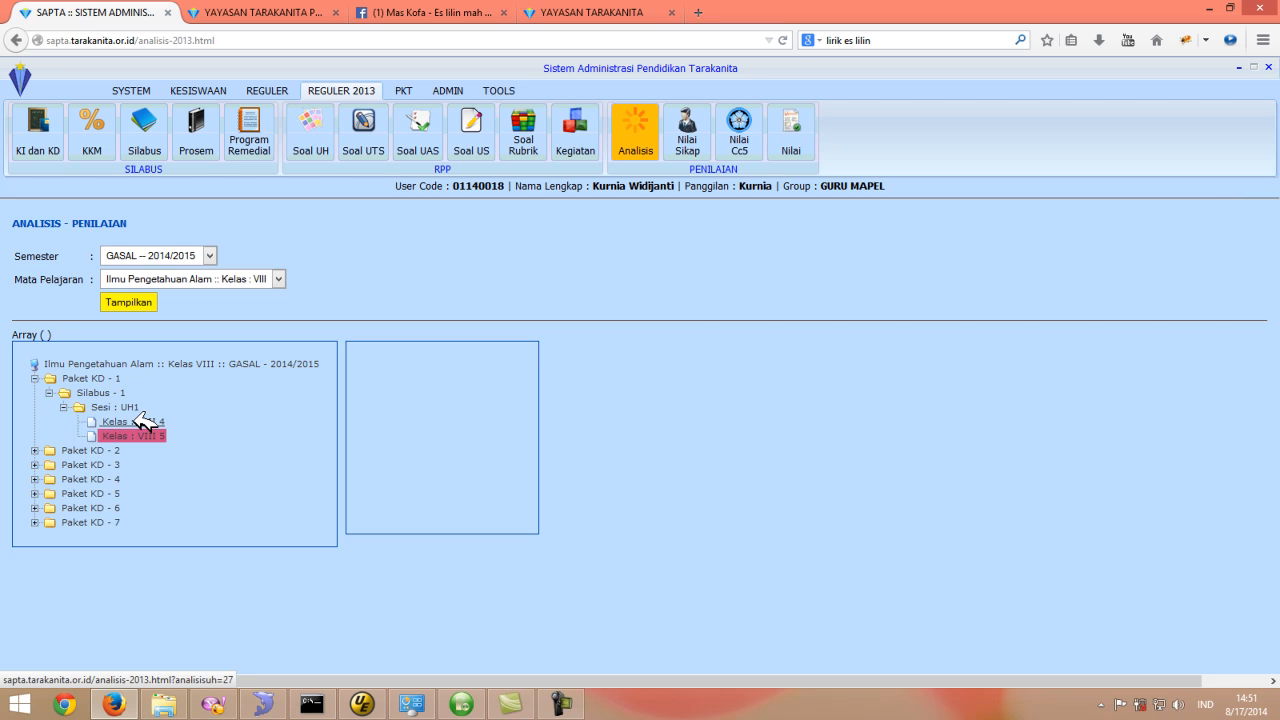
{"action": "left_click", "coordinate": [145, 422]}
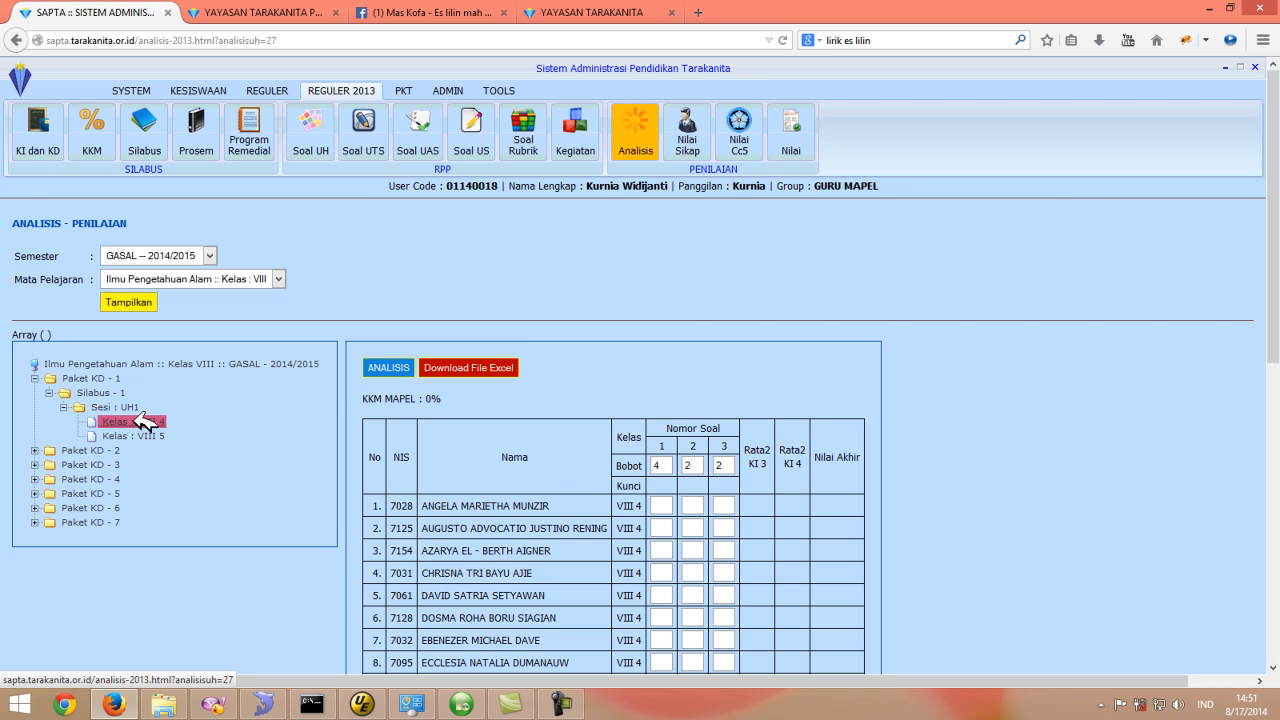
{"action": "scroll", "coordinate": [1050, 478], "scroll_direction": "down", "scroll_amount": 3}
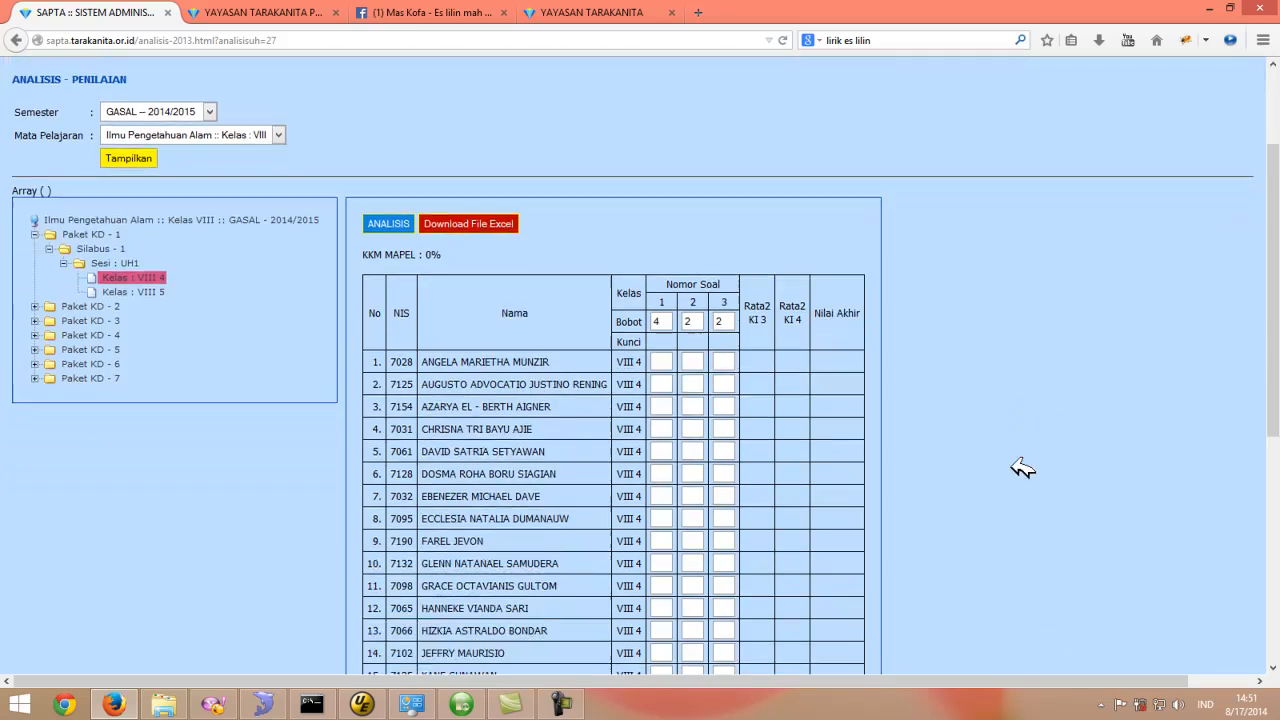
{"action": "scroll", "coordinate": [703, 366], "scroll_direction": "up", "scroll_amount": 1}
{"action": "key", "text": "Tab"}
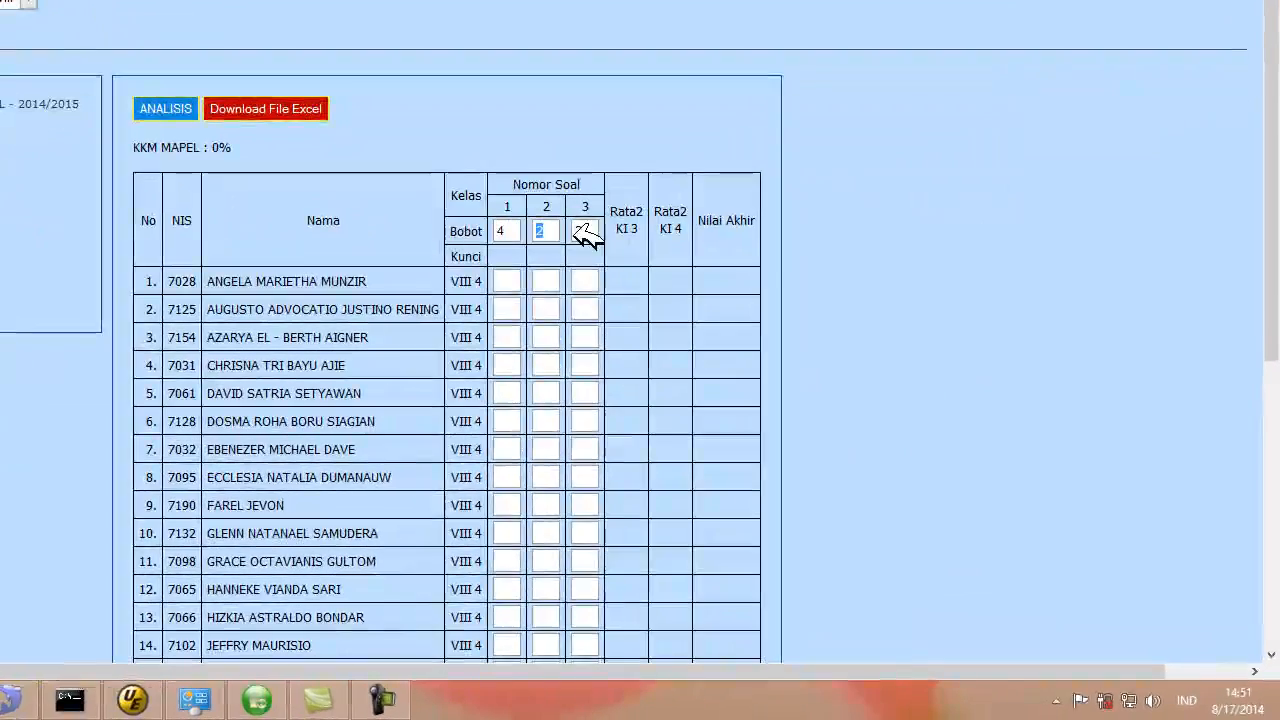
{"action": "key", "text": "Tab"}
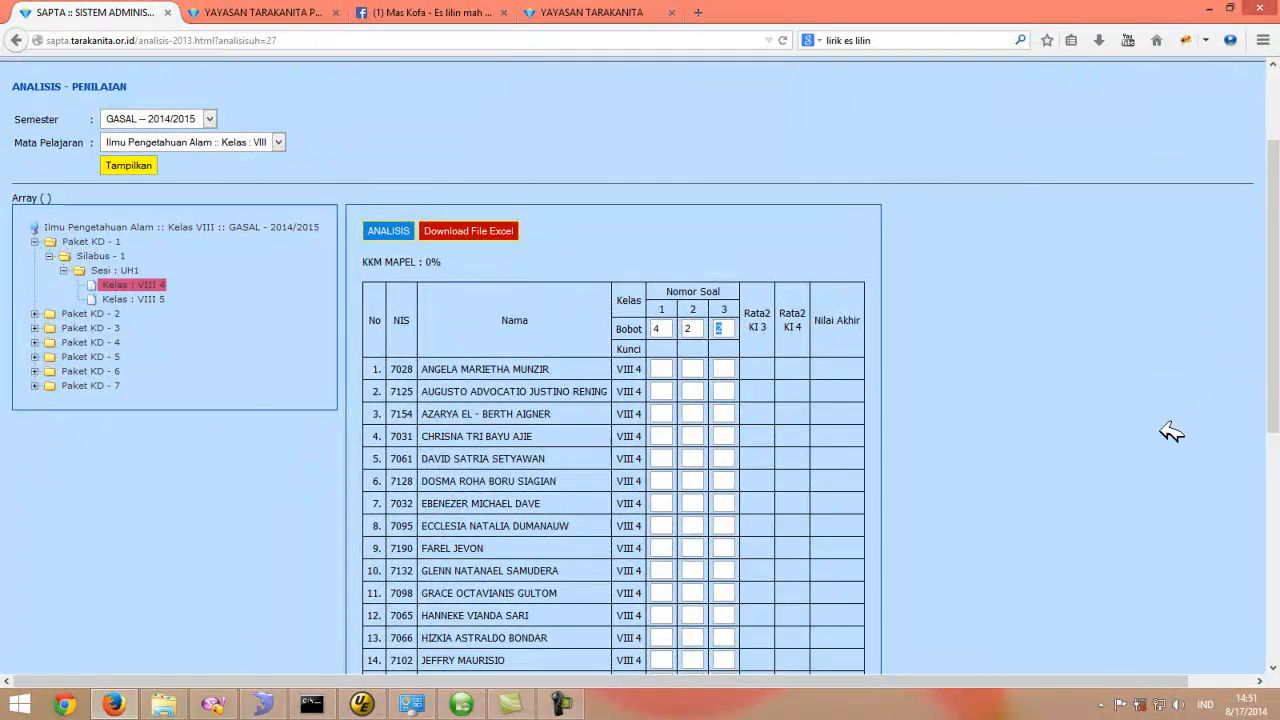
- Enter scores 3 and 2 for the first student's questions 1 and 3, 3 for the last student's question 1, and save
{"action": "scroll", "coordinate": [846, 400], "scroll_direction": "down", "scroll_amount": 2}
{"action": "left_click", "coordinate": [661, 278]}
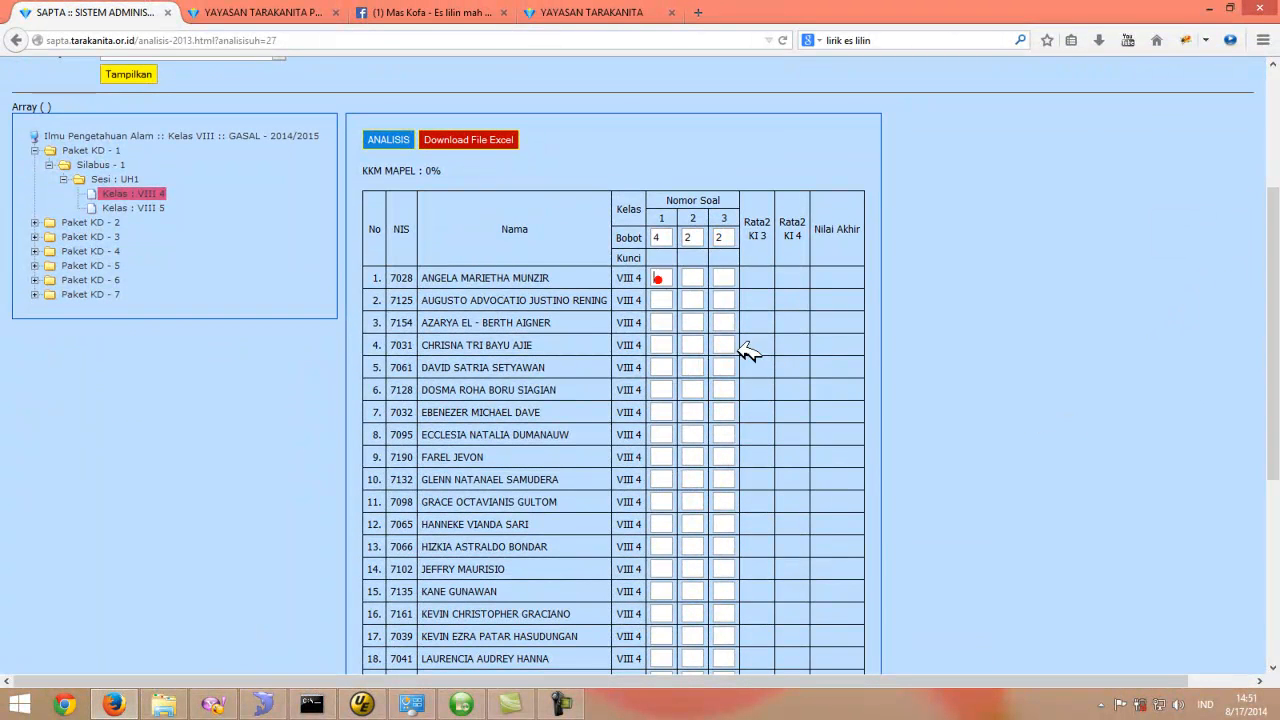
{"action": "scroll", "coordinate": [750, 355], "scroll_direction": "down", "scroll_amount": 1}
{"action": "scroll", "coordinate": [745, 372], "scroll_direction": "down", "scroll_amount": 1}
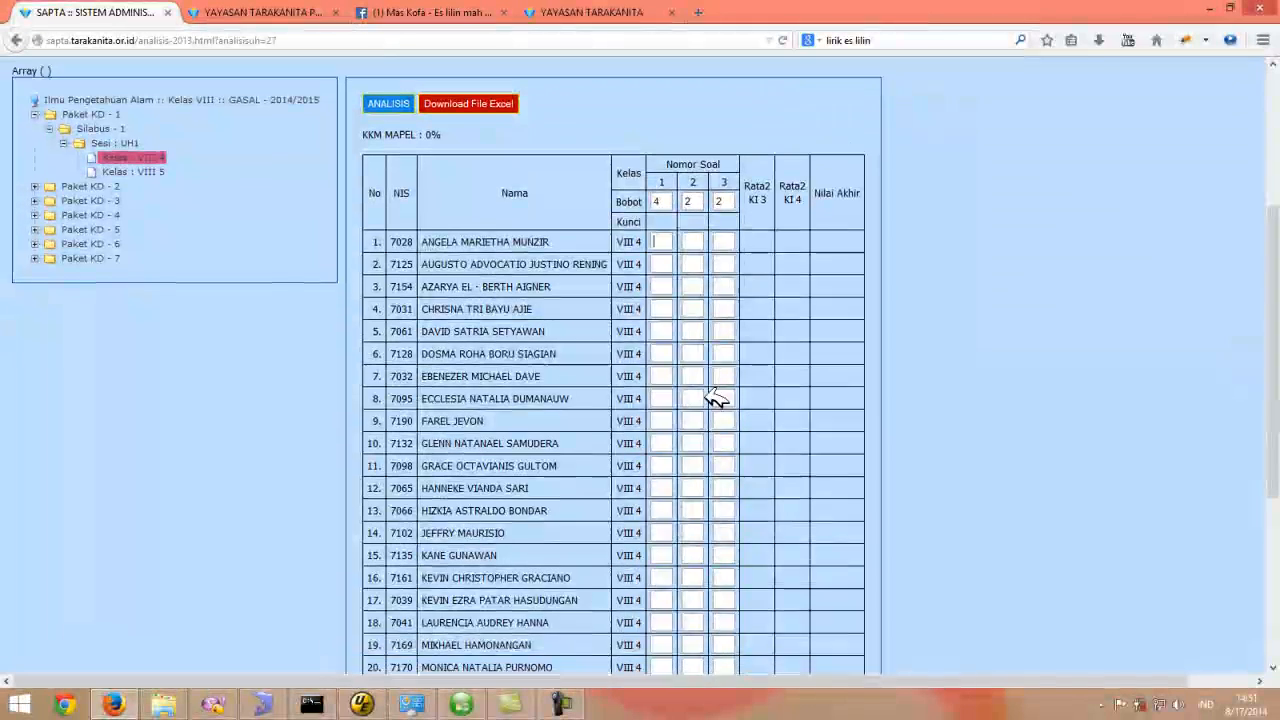
{"action": "type", "text": "3"}
{"action": "left_click", "coordinate": [726, 216]}
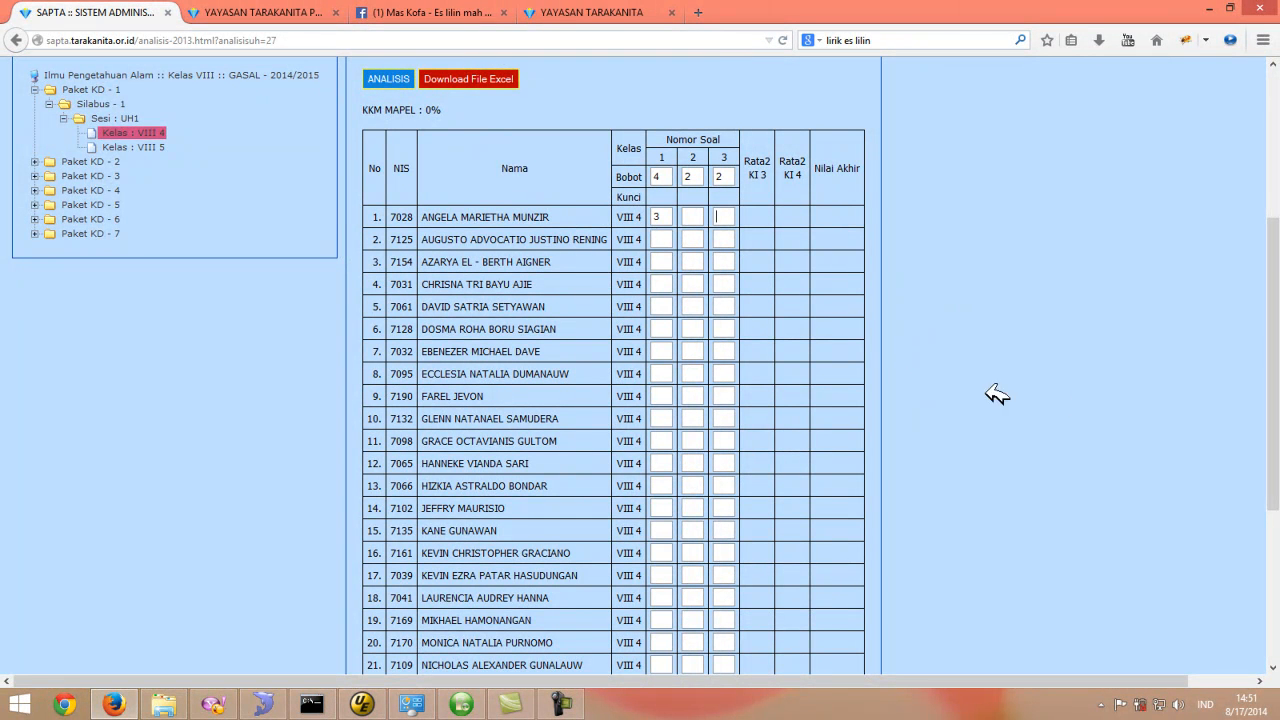
{"action": "type", "text": "2"}
{"action": "scroll", "coordinate": [1278, 281], "scroll_direction": "down", "scroll_amount": 5}
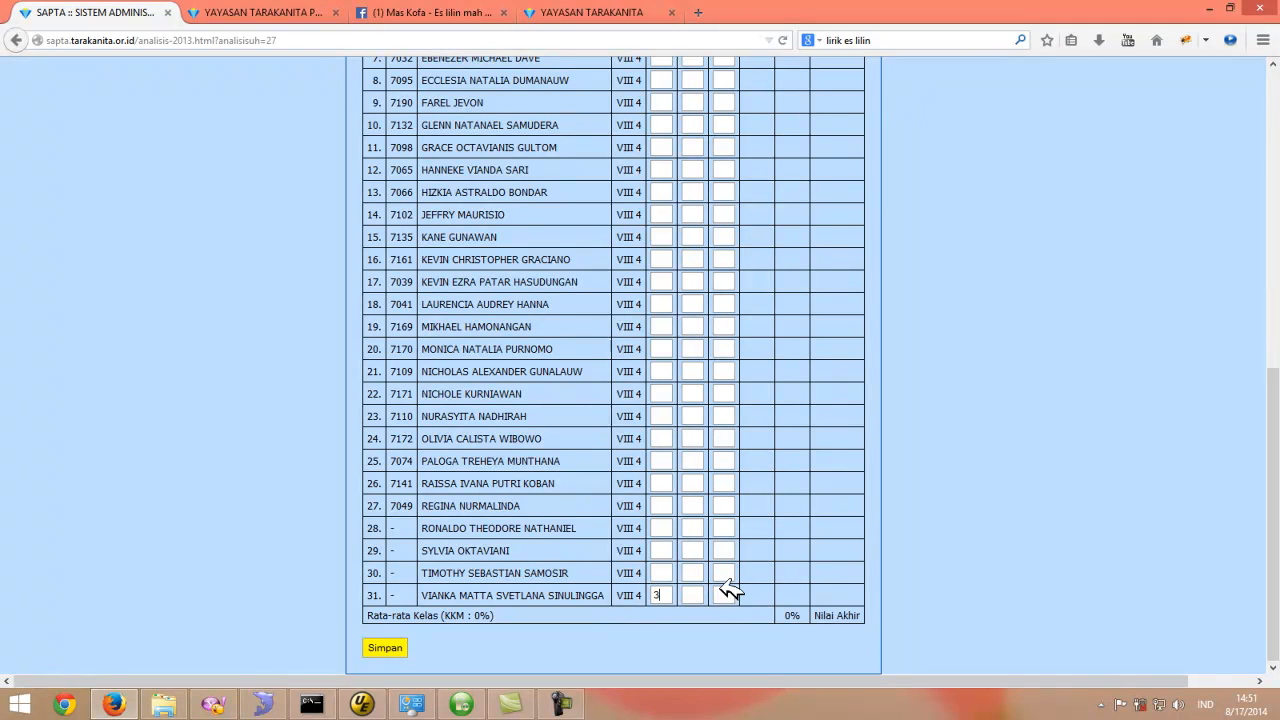
{"action": "type", "text": "3"}
{"action": "left_click", "coordinate": [388, 645]}
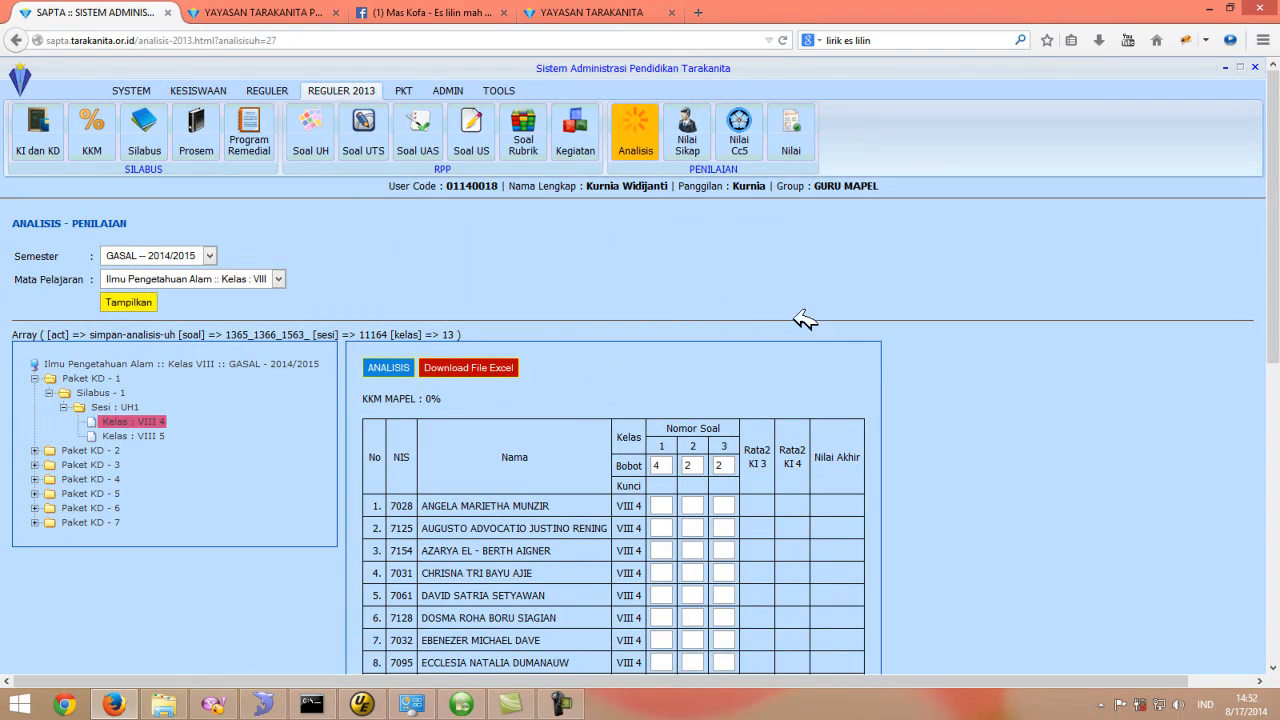
{"action": "scroll", "coordinate": [905, 368], "scroll_direction": "down", "scroll_amount": 3}
{"action": "scroll", "coordinate": [905, 368], "scroll_direction": "up", "scroll_amount": 2}
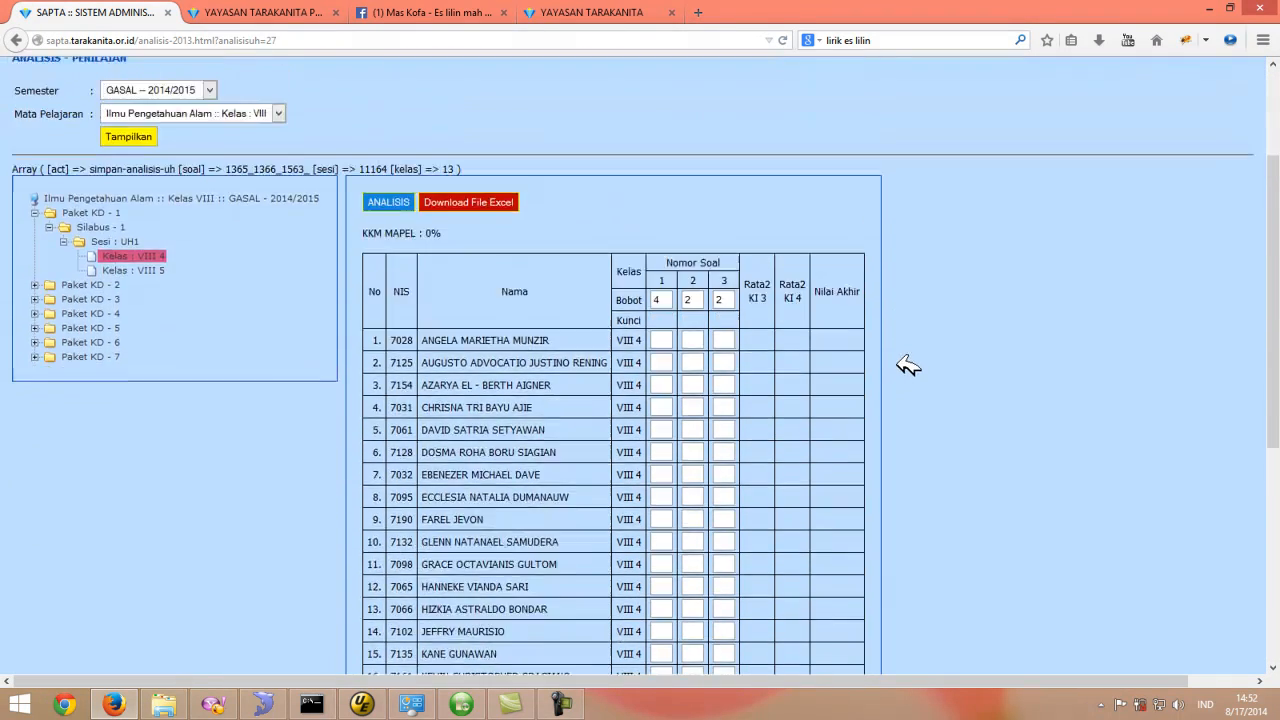
{"action": "scroll", "coordinate": [848, 262], "scroll_direction": "up", "scroll_amount": 1}
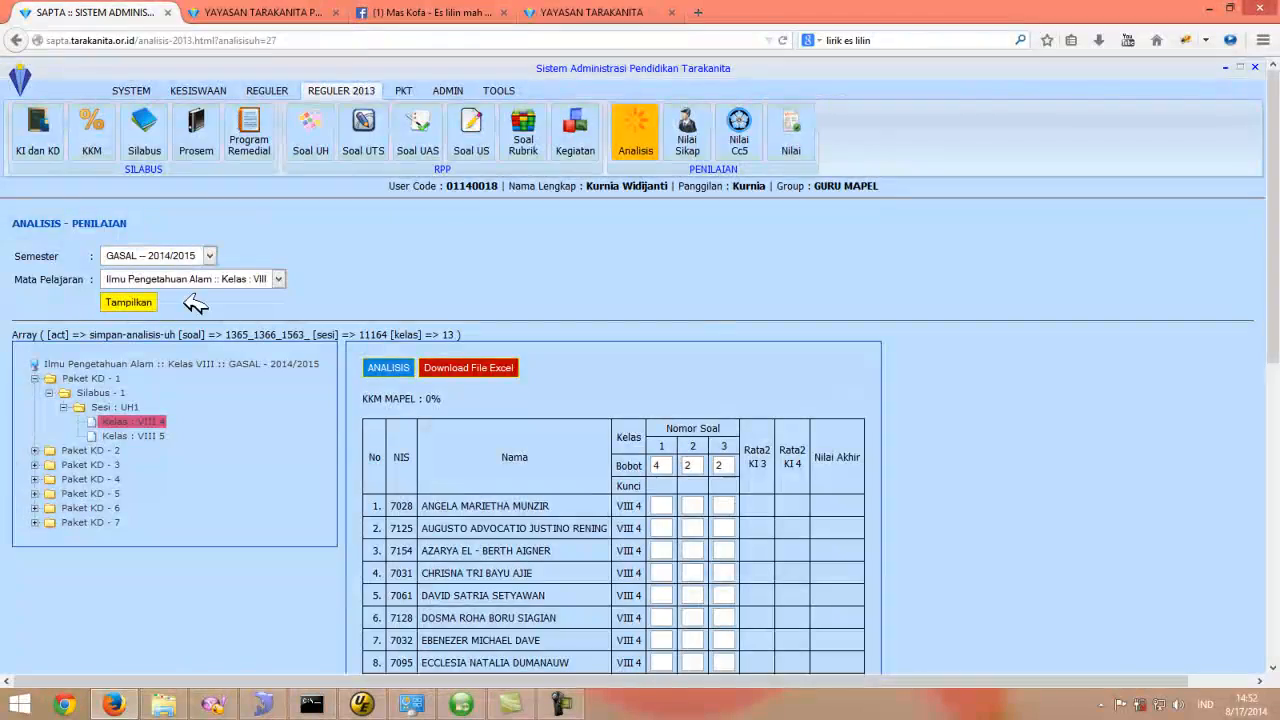
{"action": "scroll", "coordinate": [1223, 343], "scroll_direction": "down", "scroll_amount": 5}
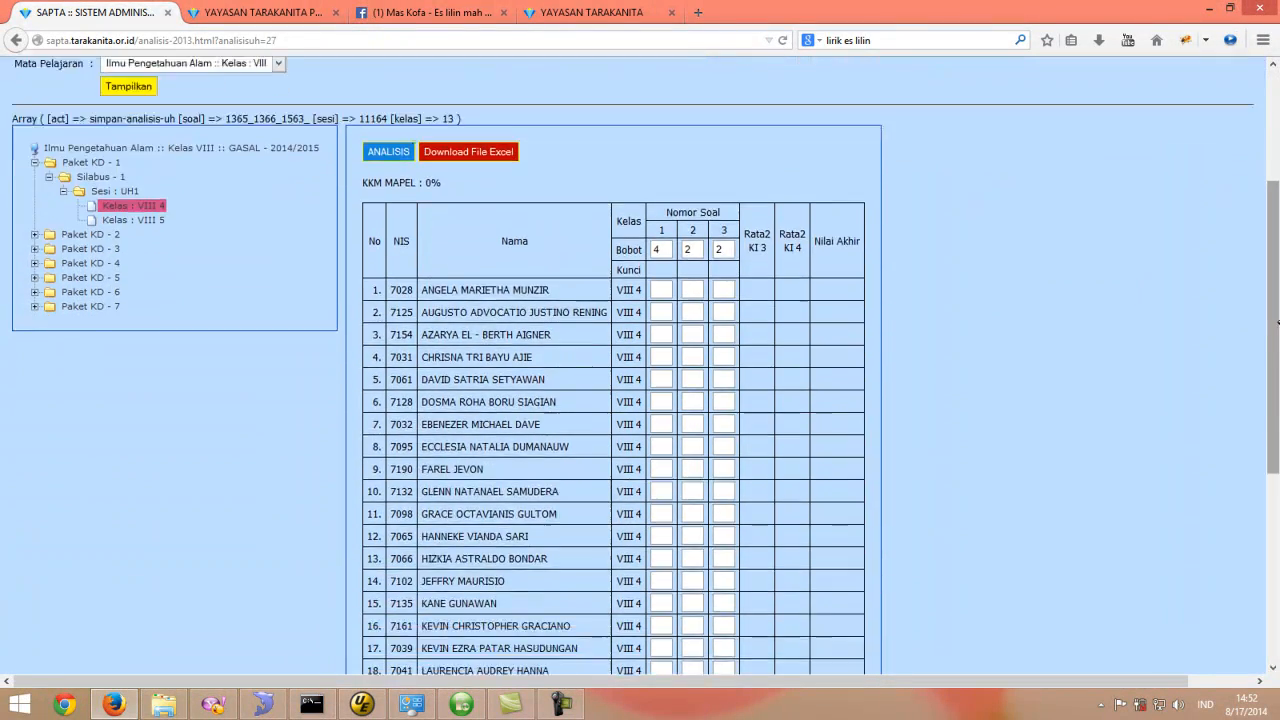
{"action": "left_click_drag", "start_coordinate": [1279, 323], "coordinate": [1270, 380]}
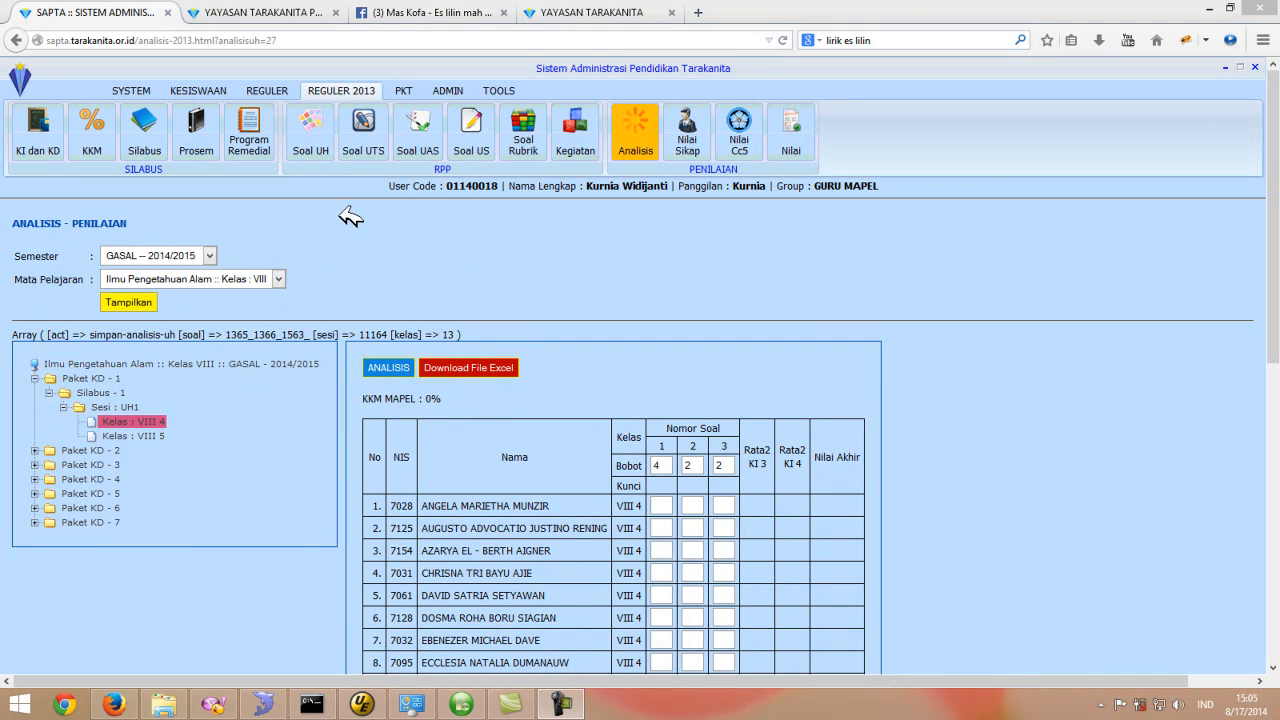
- Return to Soal UH, select session UH1 and open its Kisi-Kisi blueprint PDF
{"action": "left_click", "coordinate": [326, 126]}
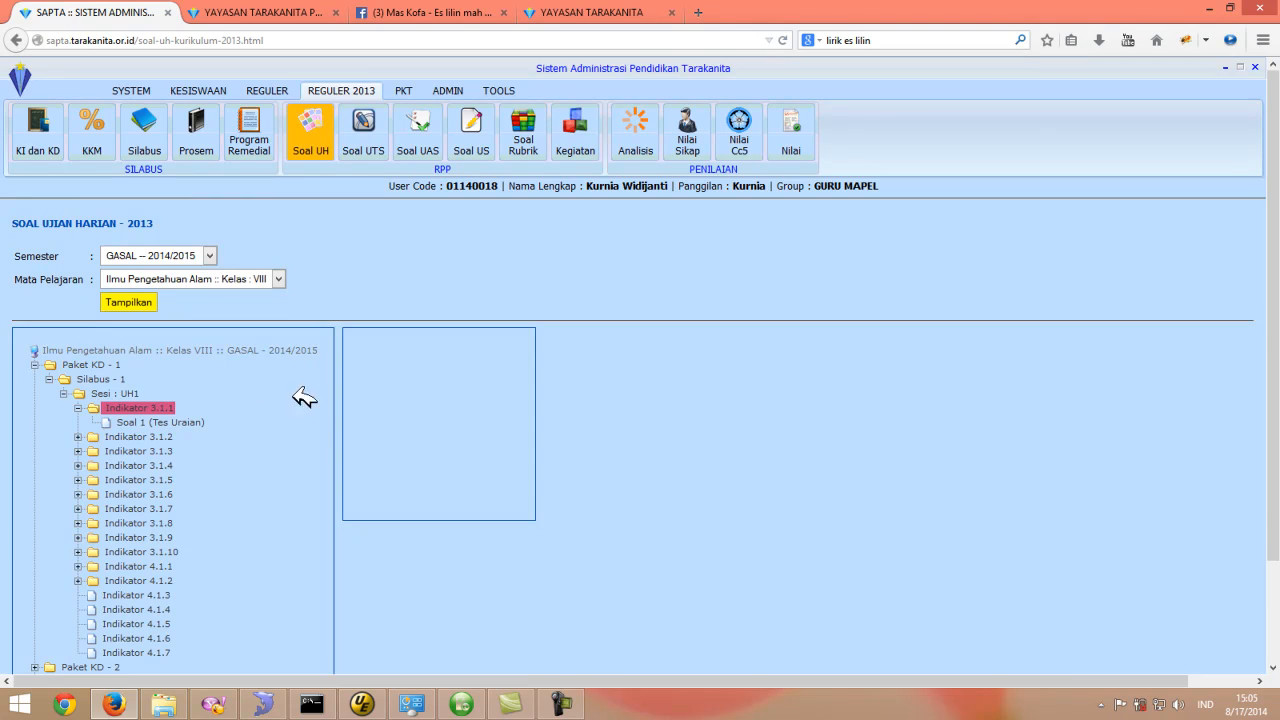
{"action": "scroll", "coordinate": [300, 410], "scroll_direction": "down", "scroll_amount": 1}
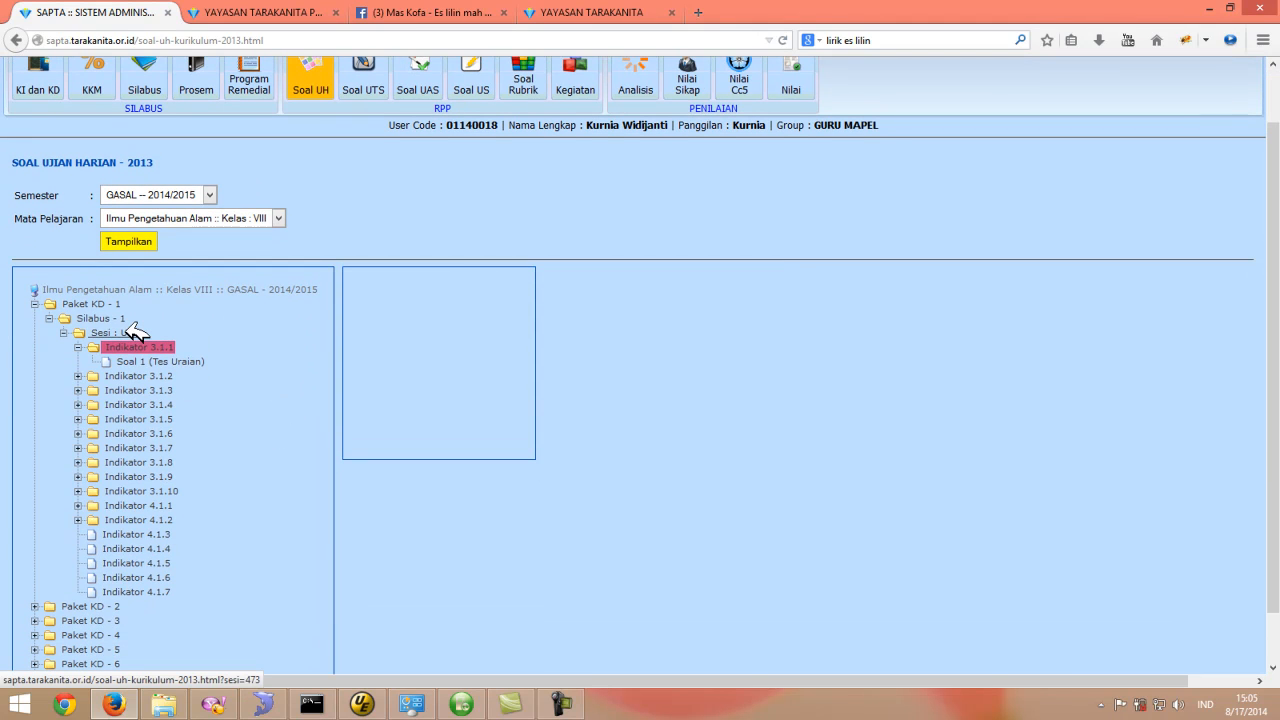
{"action": "left_click", "coordinate": [133, 333]}
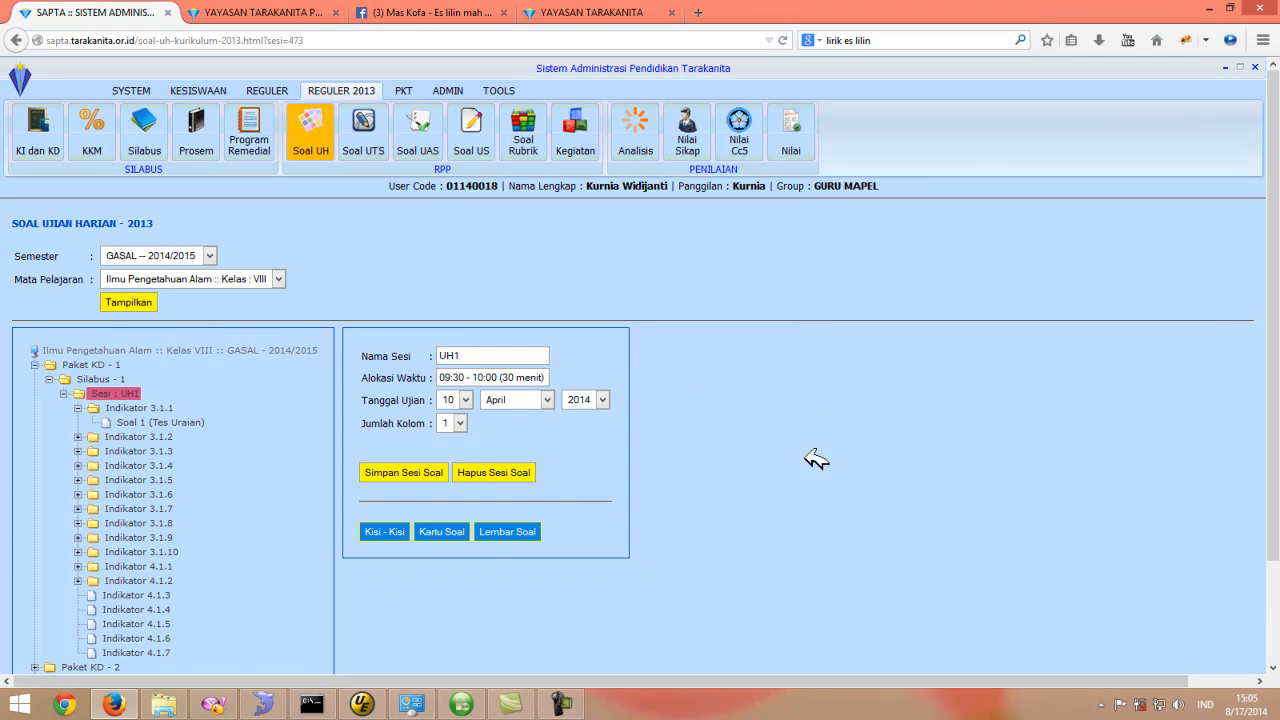
{"action": "scroll", "coordinate": [912, 484], "scroll_direction": "down", "scroll_amount": 1}
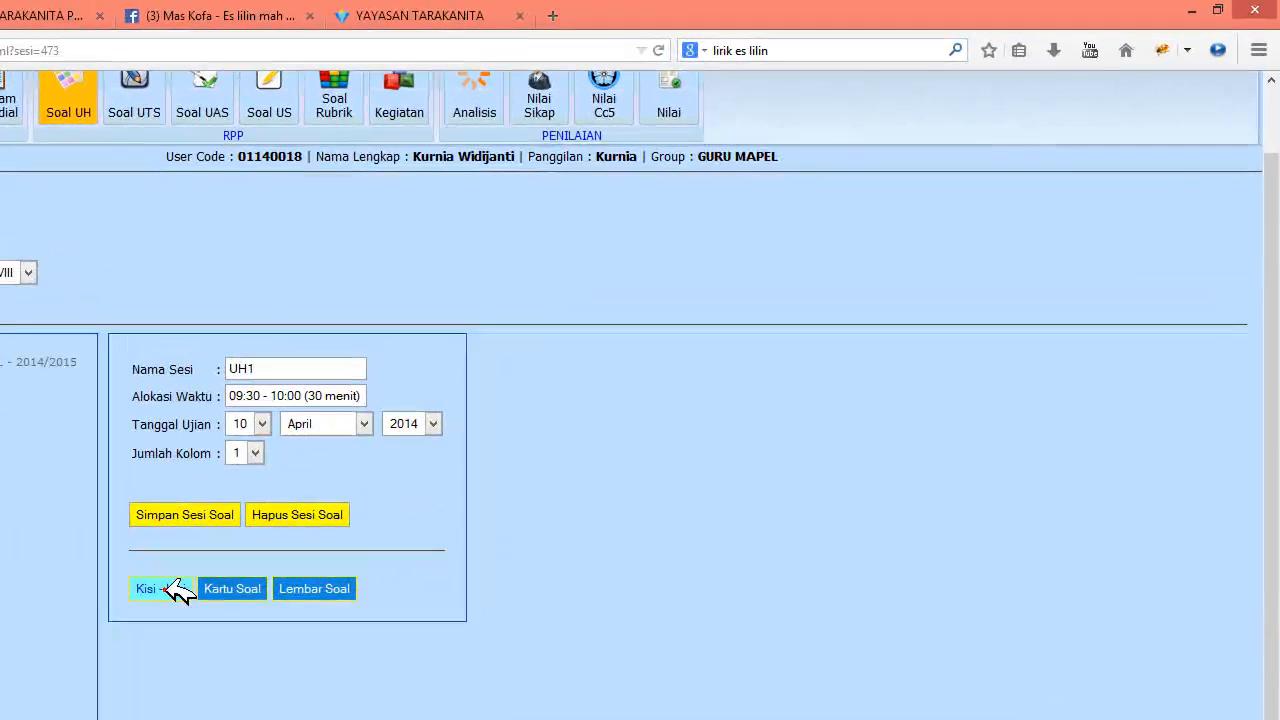
{"action": "left_click", "coordinate": [172, 590]}
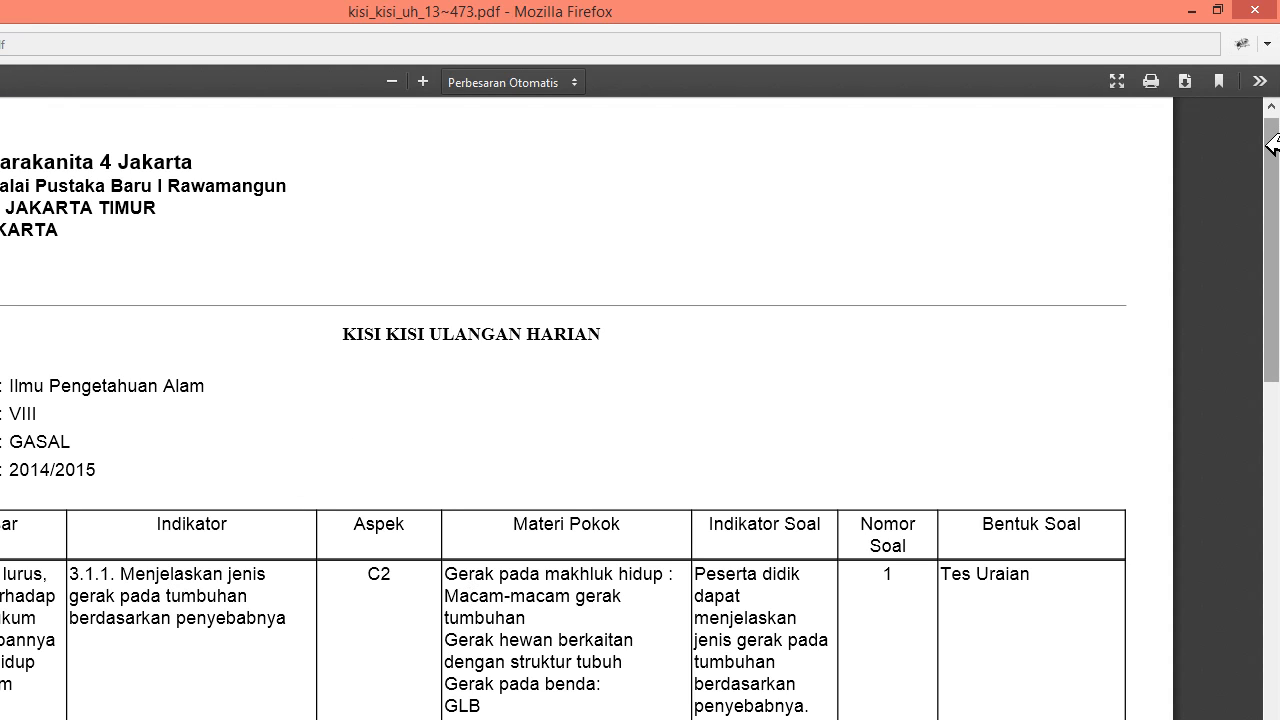
- Scroll through the Kisi-Kisi blueprint PDF to examine its competency, indicator and question table
{"action": "mouse_move", "coordinate": [1270, 143]}
{"action": "left_mouse_down"}
{"action": "mouse_move", "coordinate": [1269, 689]}
{"action": "mouse_move", "coordinate": [1270, 131]}
{"action": "mouse_move", "coordinate": [1272, 342]}
{"action": "left_mouse_up"}
{"action": "mouse_move", "coordinate": [1275, 407]}
{"action": "left_mouse_down"}
{"action": "mouse_move", "coordinate": [1270, 672]}
{"action": "mouse_move", "coordinate": [1271, 190]}
{"action": "mouse_move", "coordinate": [1271, 207]}
{"action": "left_mouse_up"}
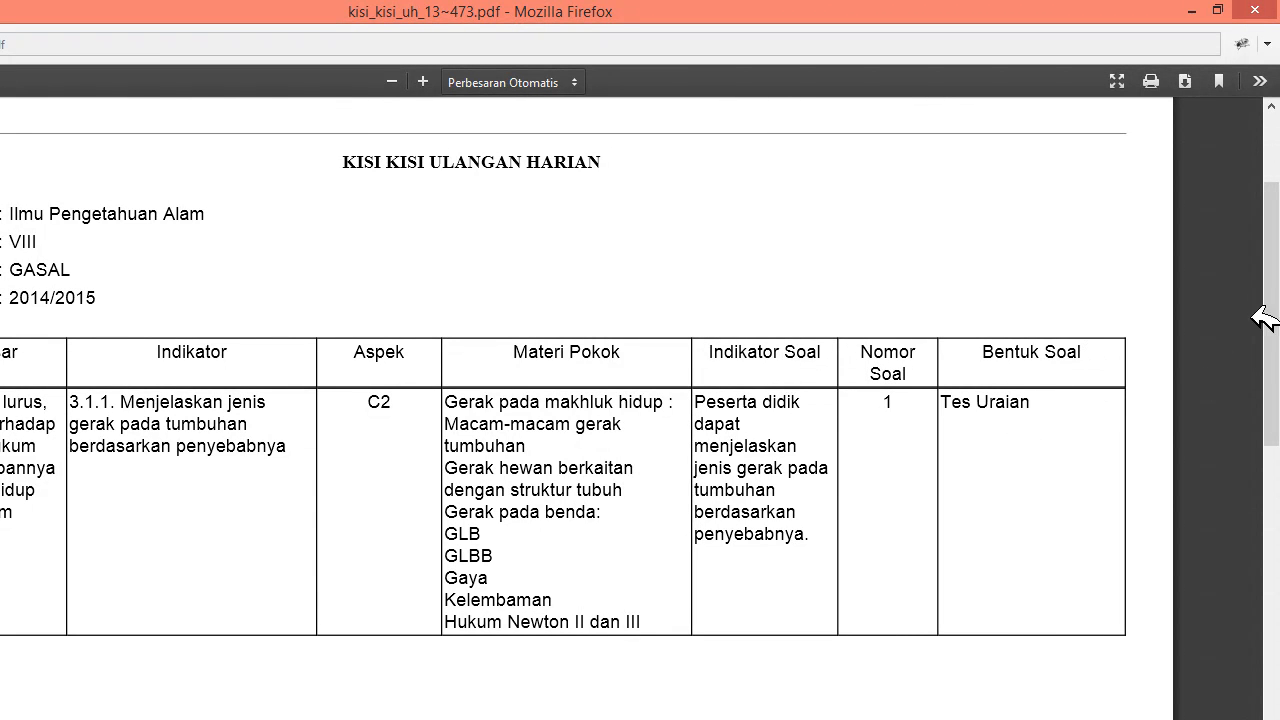
{"action": "mouse_move", "coordinate": [1268, 254]}
{"action": "left_mouse_down"}
{"action": "mouse_move", "coordinate": [1260, 463]}
{"action": "mouse_move", "coordinate": [1272, 455]}
{"action": "mouse_move", "coordinate": [1276, 380]}
{"action": "mouse_move", "coordinate": [1277, 408]}
{"action": "left_mouse_up"}
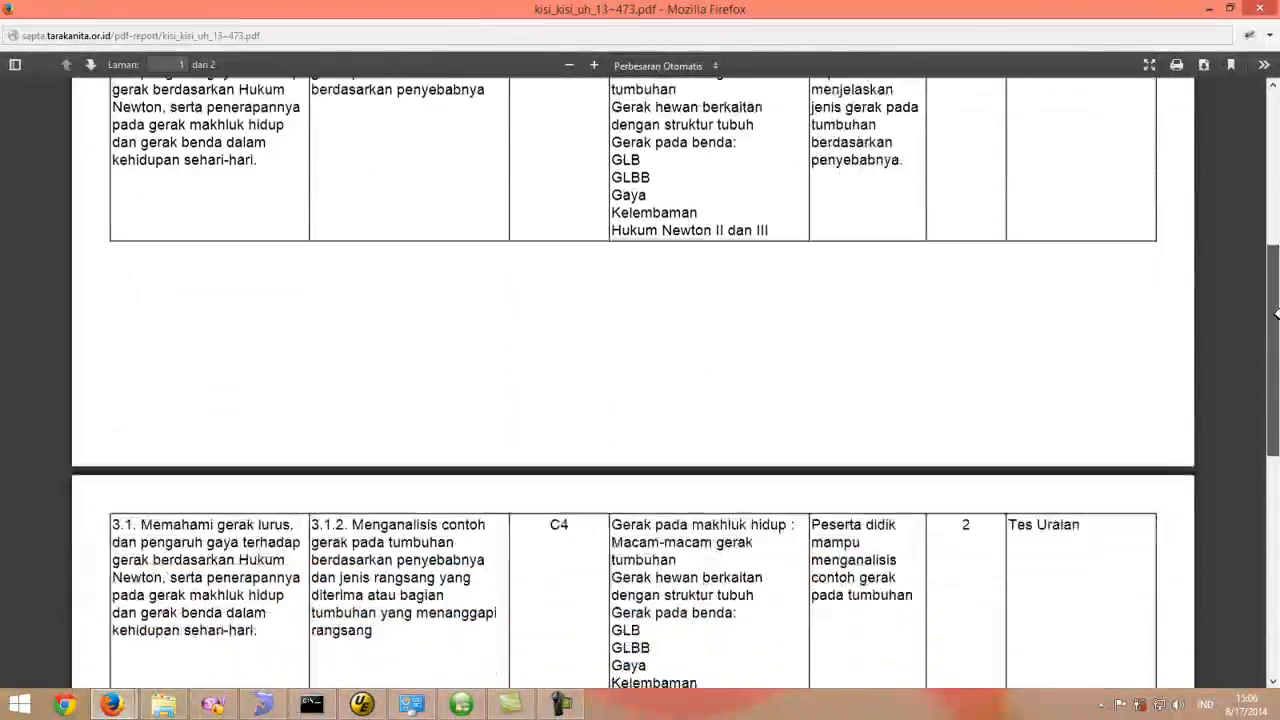
{"action": "left_click_drag", "start_coordinate": [1278, 428], "coordinate": [1278, 178]}
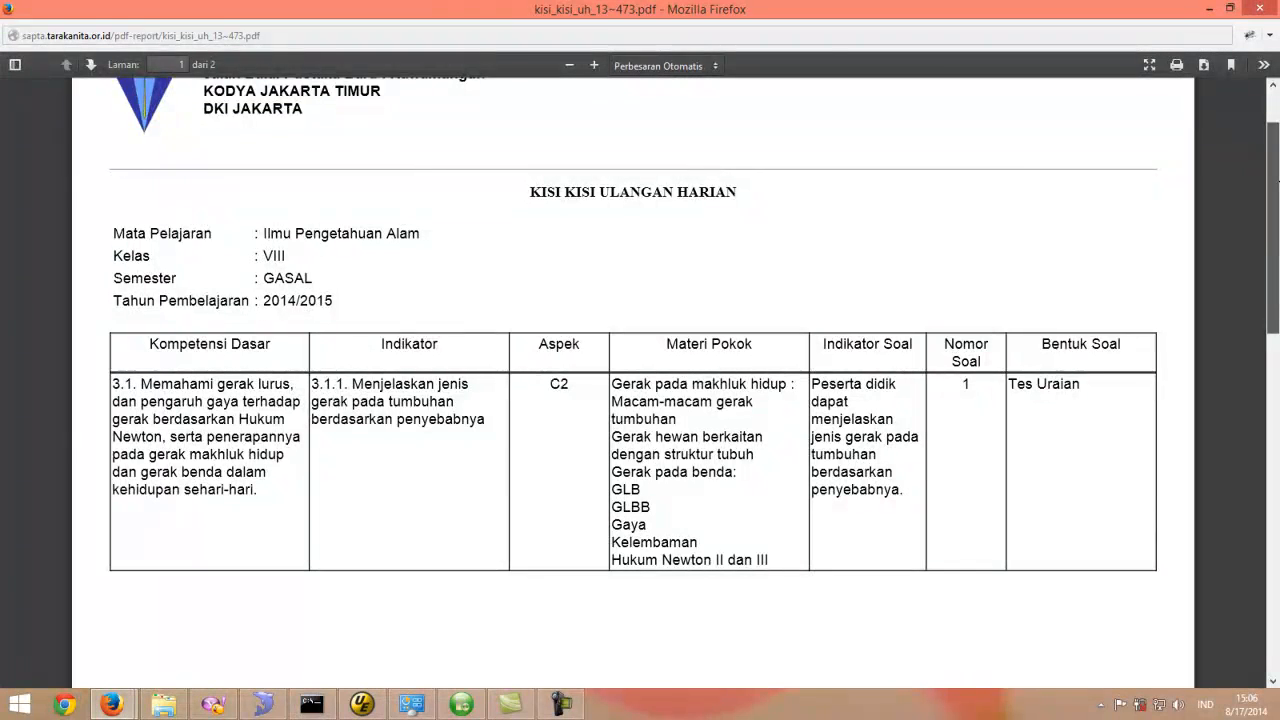
{"action": "left_click_drag", "start_coordinate": [1278, 182], "coordinate": [1278, 213]}
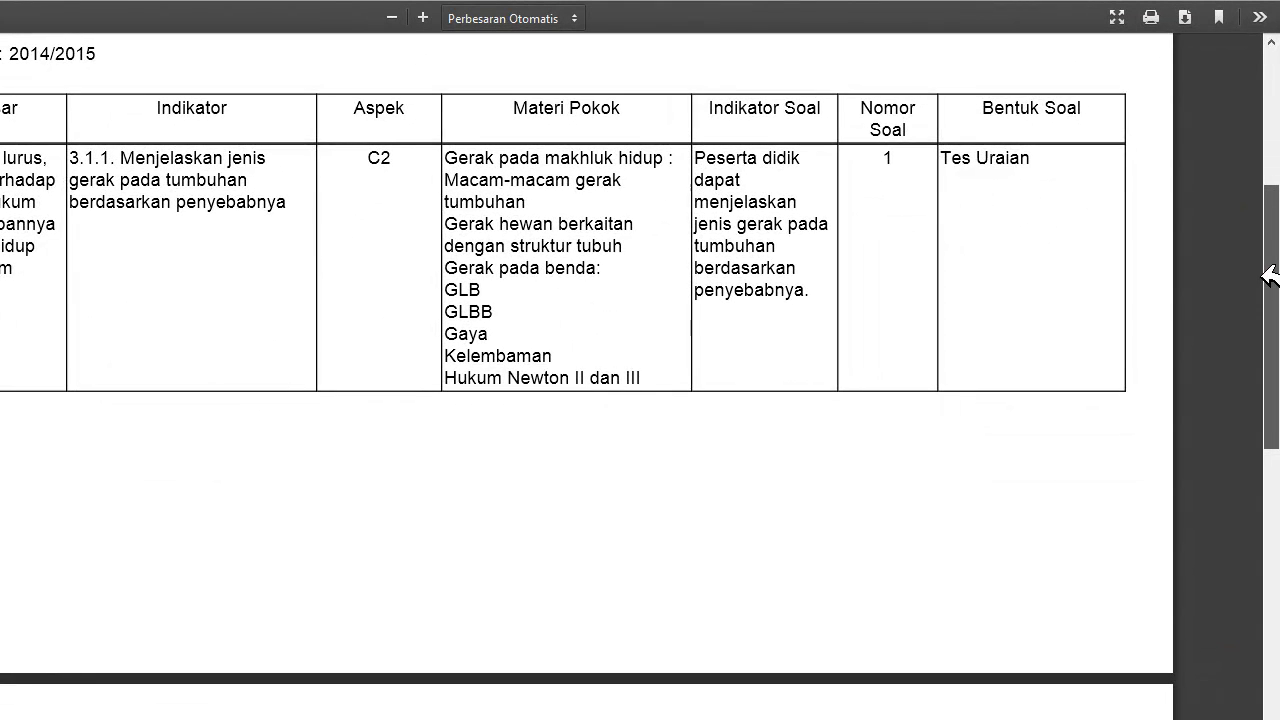
{"action": "mouse_move", "coordinate": [1268, 228]}
{"action": "left_mouse_down"}
{"action": "mouse_move", "coordinate": [1274, 163]}
{"action": "mouse_move", "coordinate": [1271, 377]}
{"action": "mouse_move", "coordinate": [1277, 136]}
{"action": "mouse_move", "coordinate": [1278, 216]}
{"action": "left_mouse_up"}
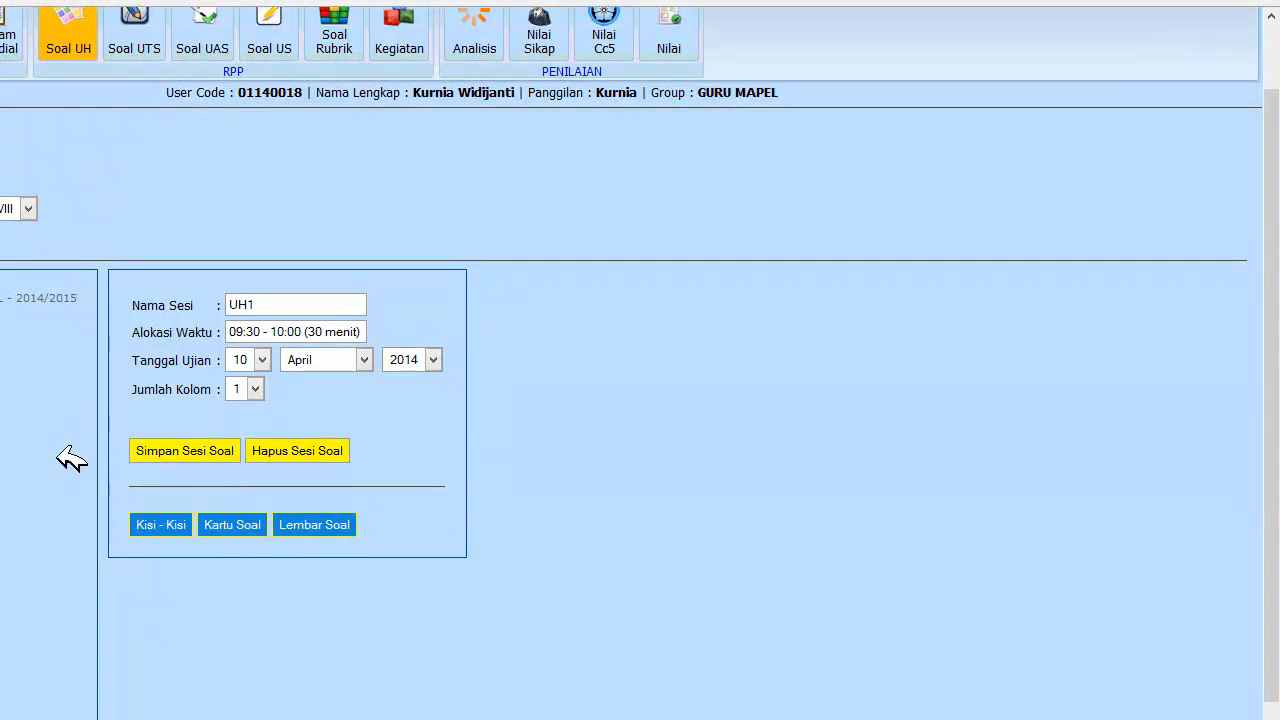
- Back on the session UH1 form, open the Kartu Soal question card PDF and scroll through it
{"action": "scroll", "coordinate": [845, 520], "scroll_direction": "down", "scroll_amount": 1}
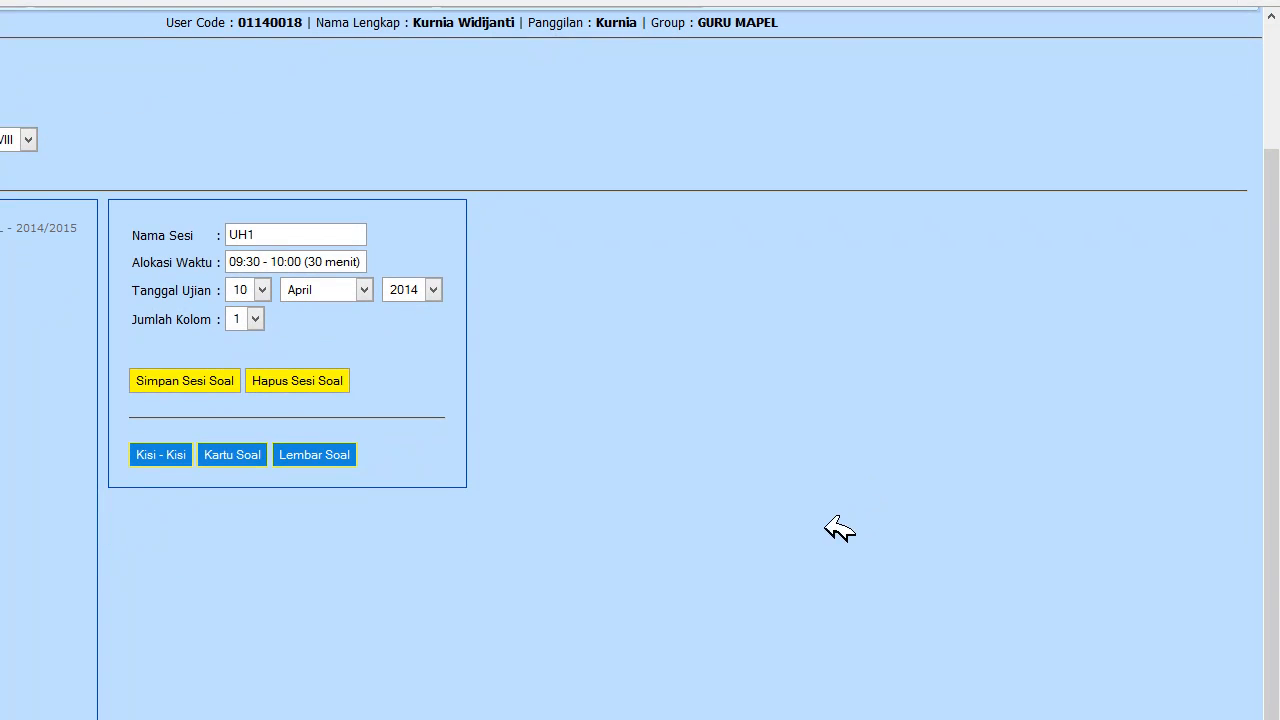
{"action": "left_click", "coordinate": [240, 443]}
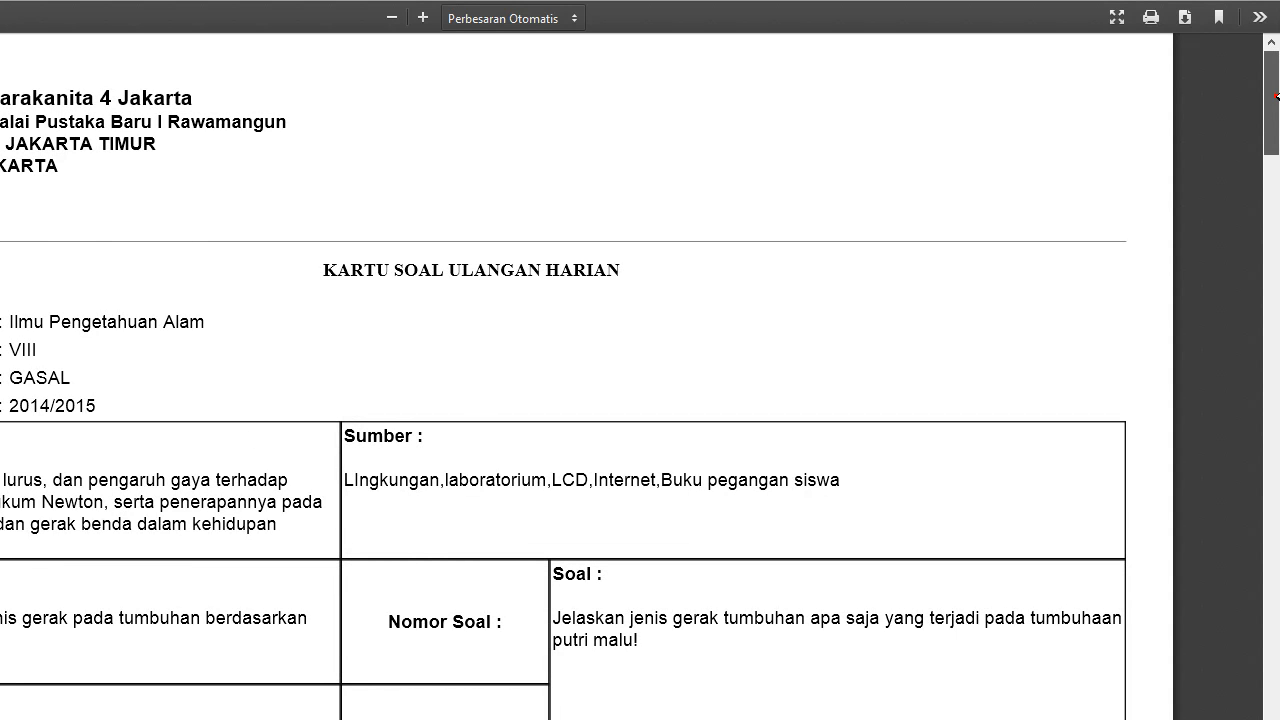
{"action": "scroll", "coordinate": [1274, 120], "scroll_direction": "down", "scroll_amount": 3}
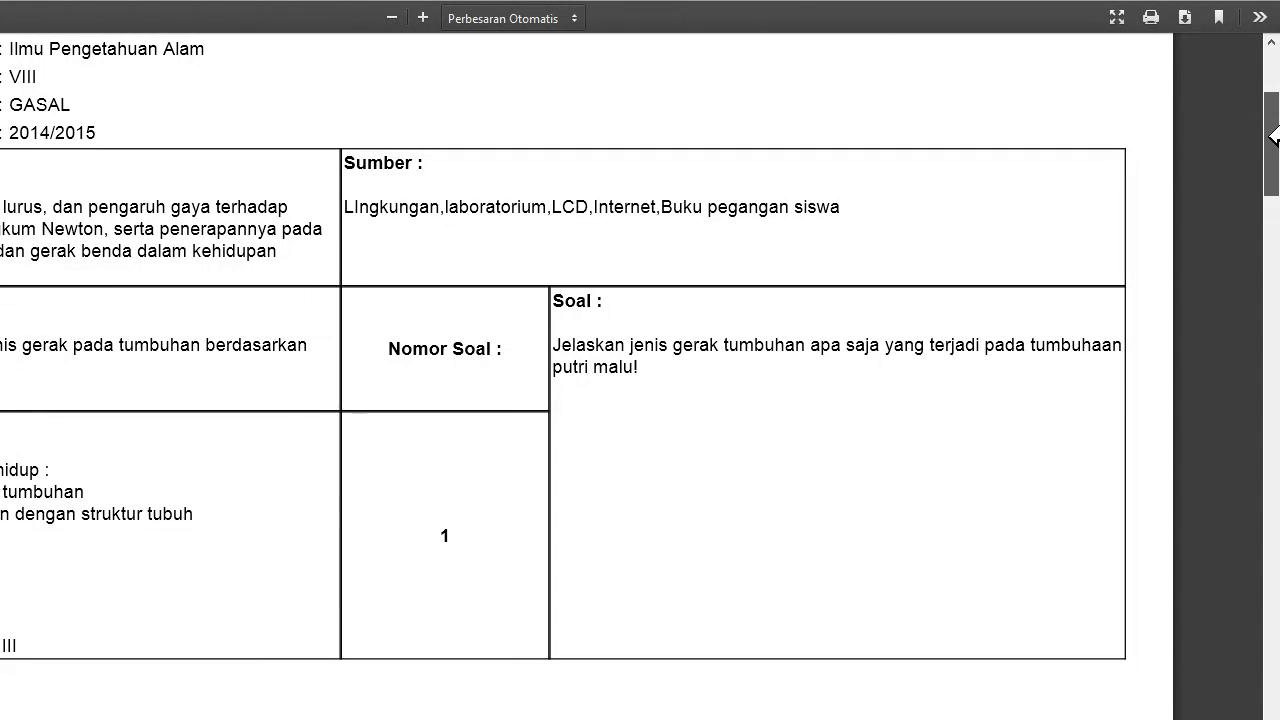
{"action": "mouse_move", "coordinate": [1274, 135]}
{"action": "left_mouse_down"}
{"action": "mouse_move", "coordinate": [1274, 165]}
{"action": "mouse_move", "coordinate": [1274, 130]}
{"action": "left_mouse_up"}
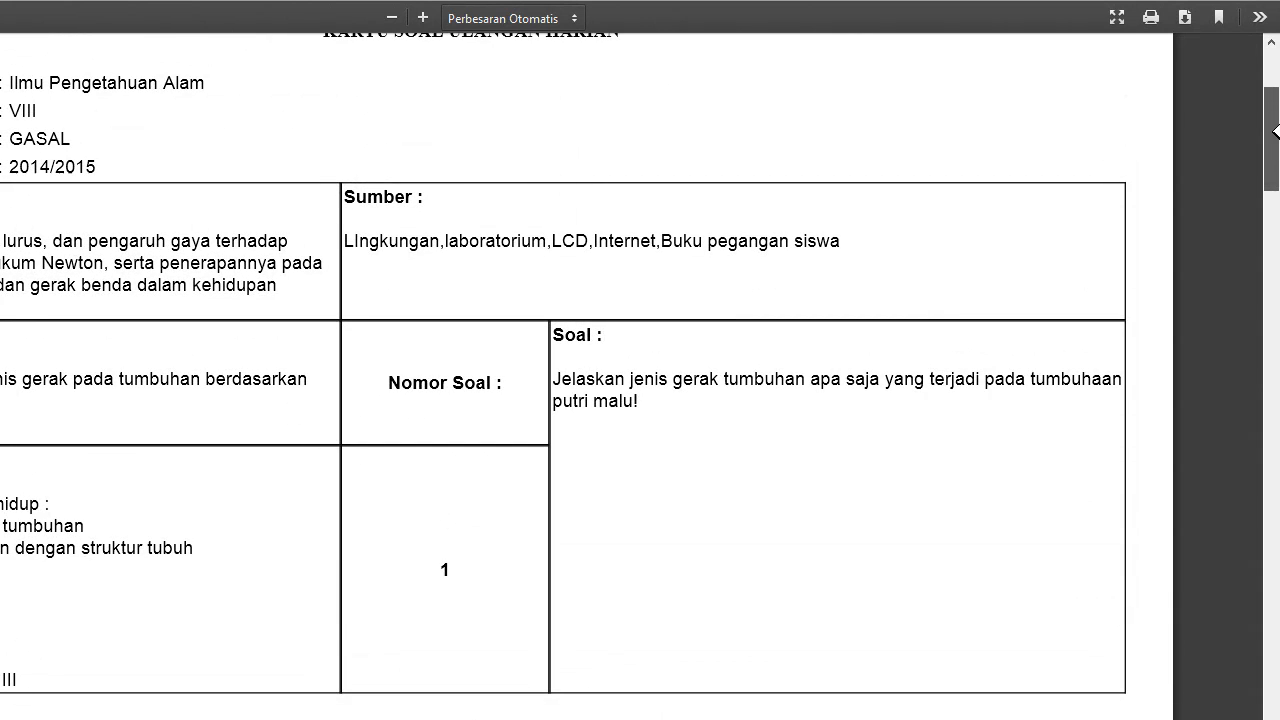